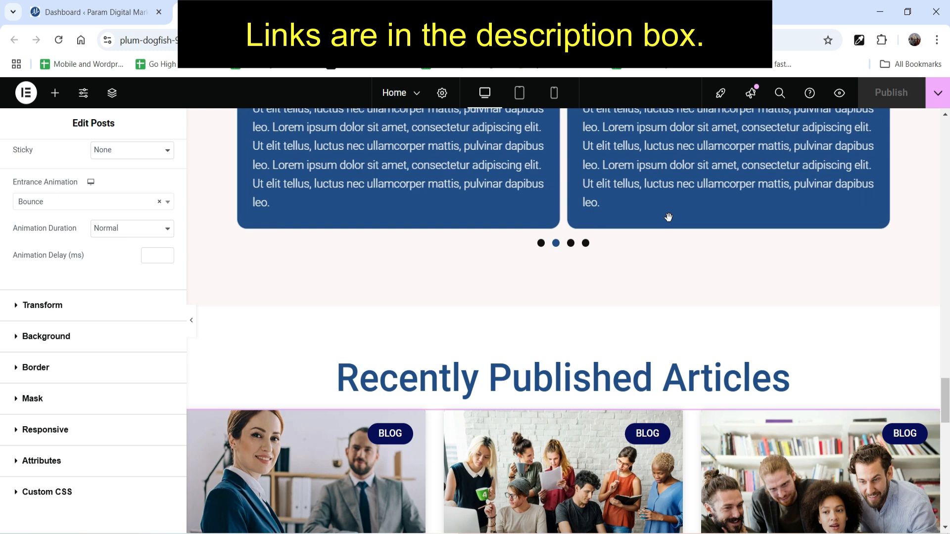
Return to the WordPress dashboard and open Elementor's Theme Builder.
scroll(842, 360, up, 15)
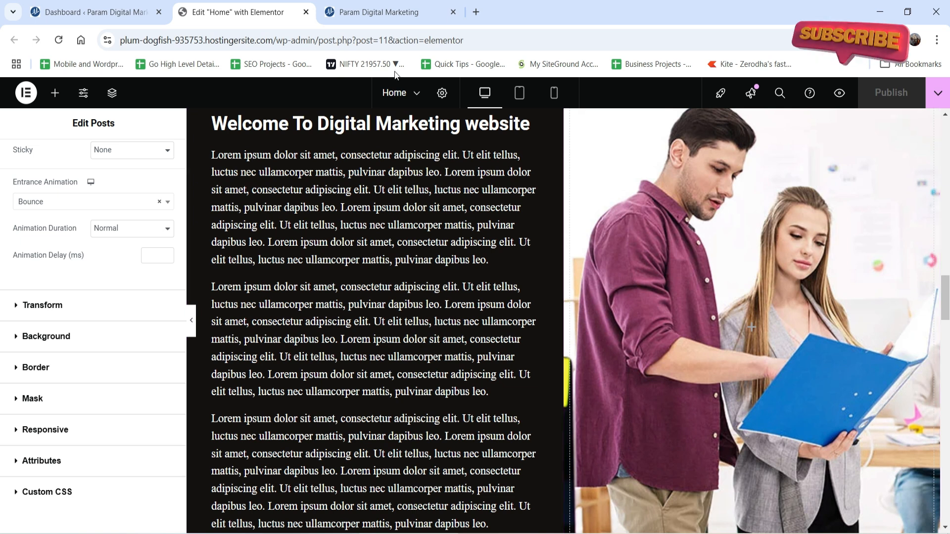
click(59, 15)
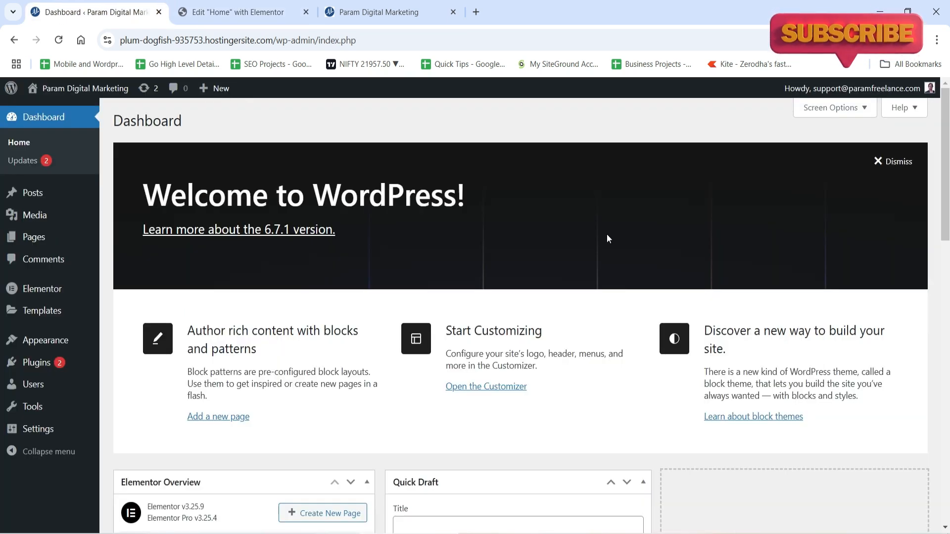
mouse_move(36, 314)
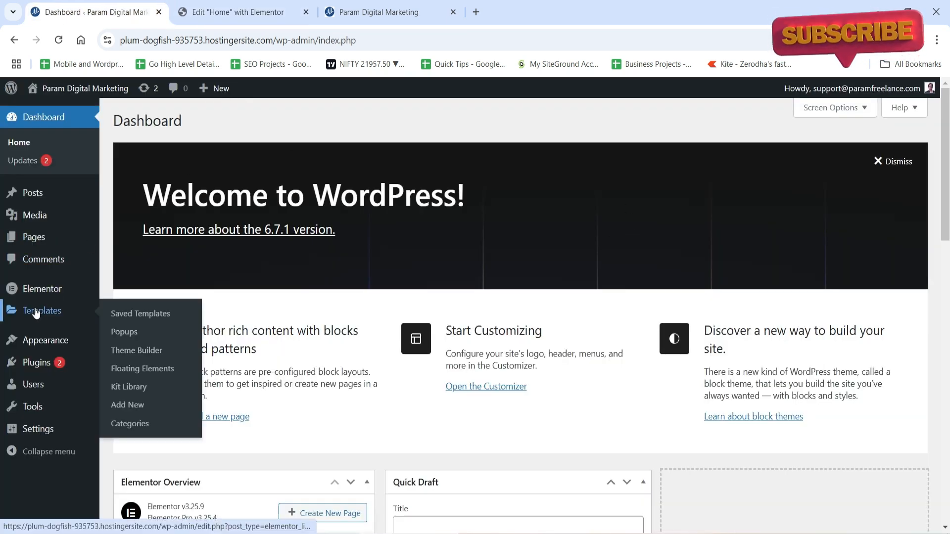
click(150, 348)
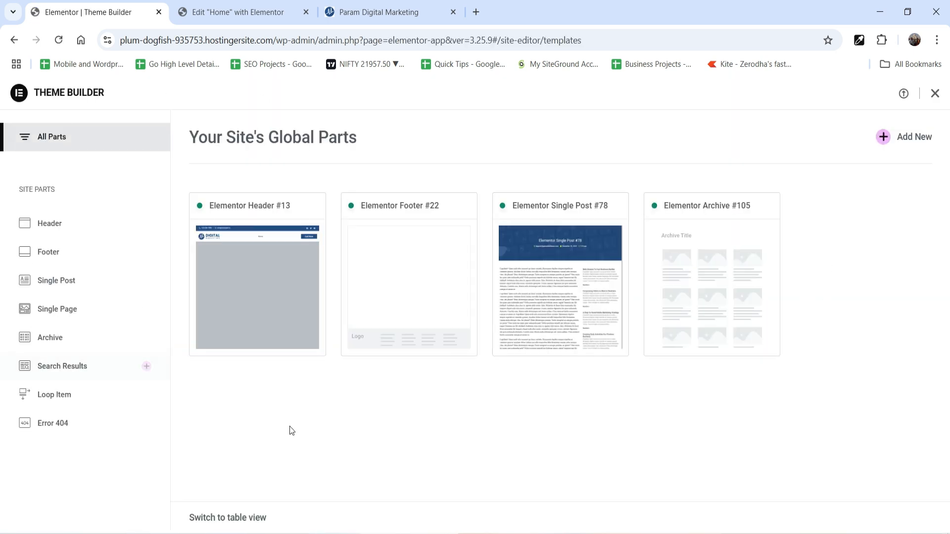
Create a new Single Page template and dismiss the template library.
click(71, 317)
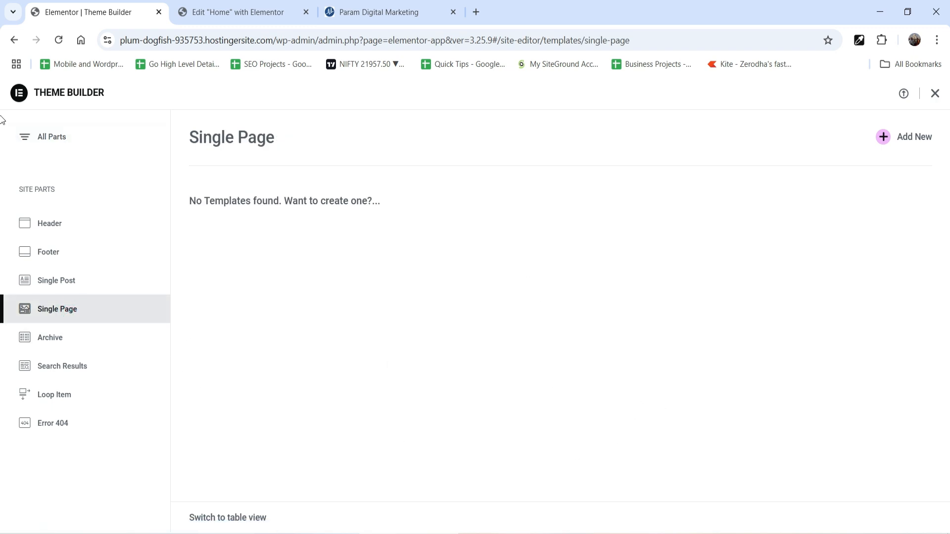
click(915, 139)
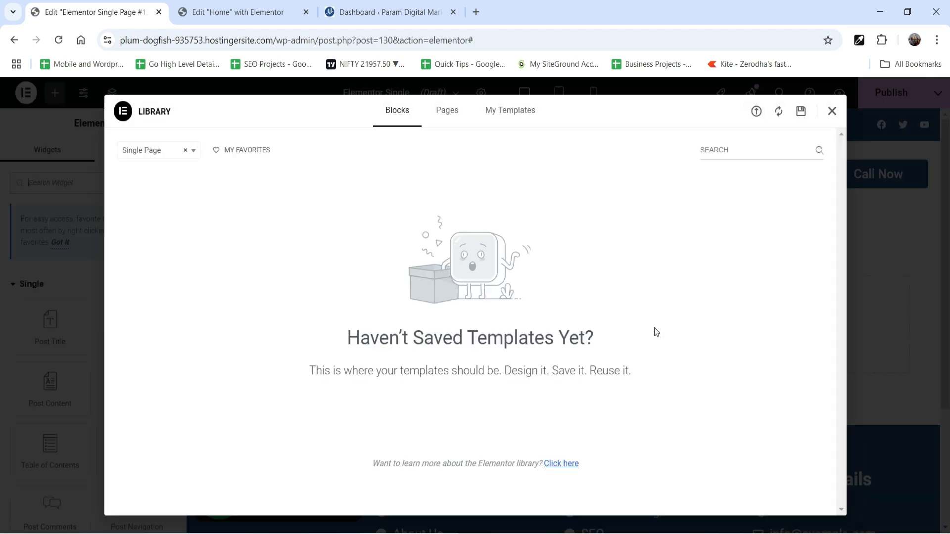
click(832, 112)
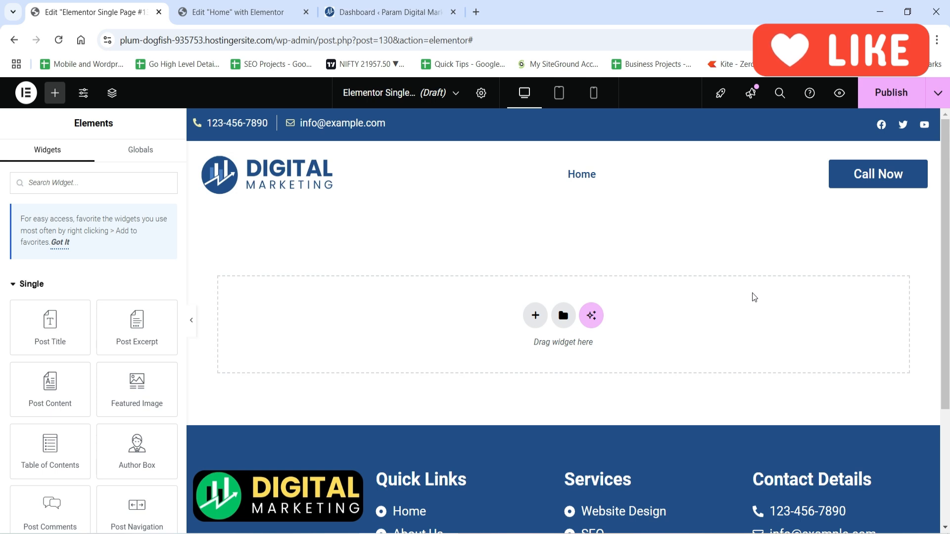
Add a single-column container with a downward direction to the empty template.
click(535, 317)
click(517, 367)
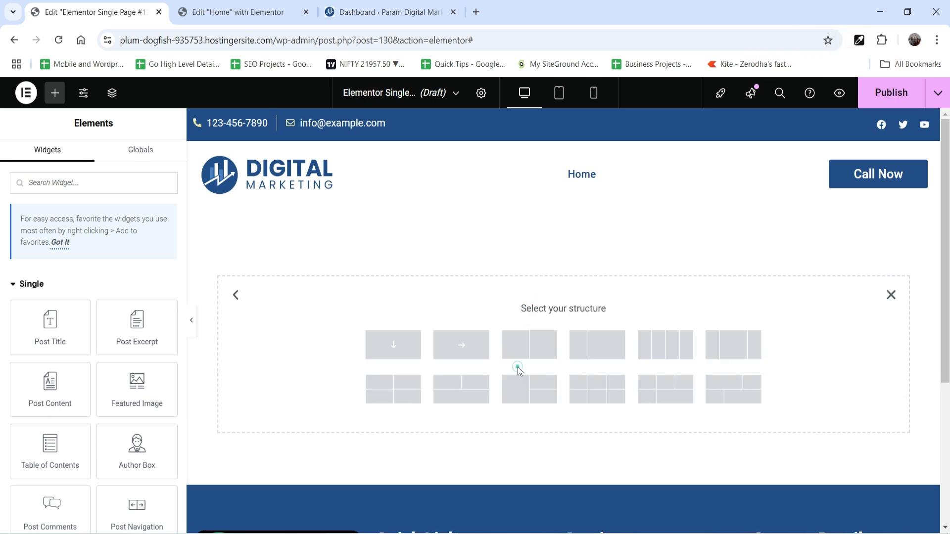
click(398, 359)
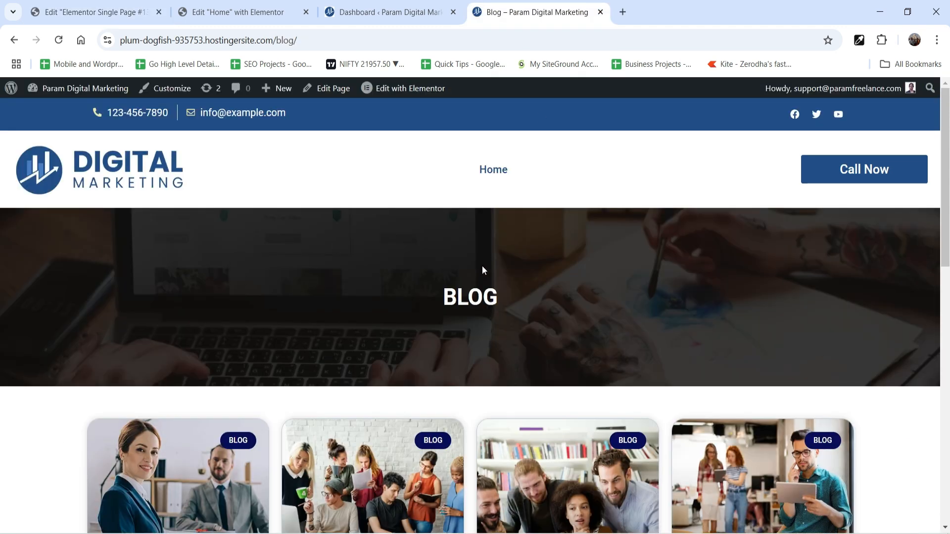
Back in the Single Page template, unlink the container's padding and set top and bottom to 100 px.
click(72, 10)
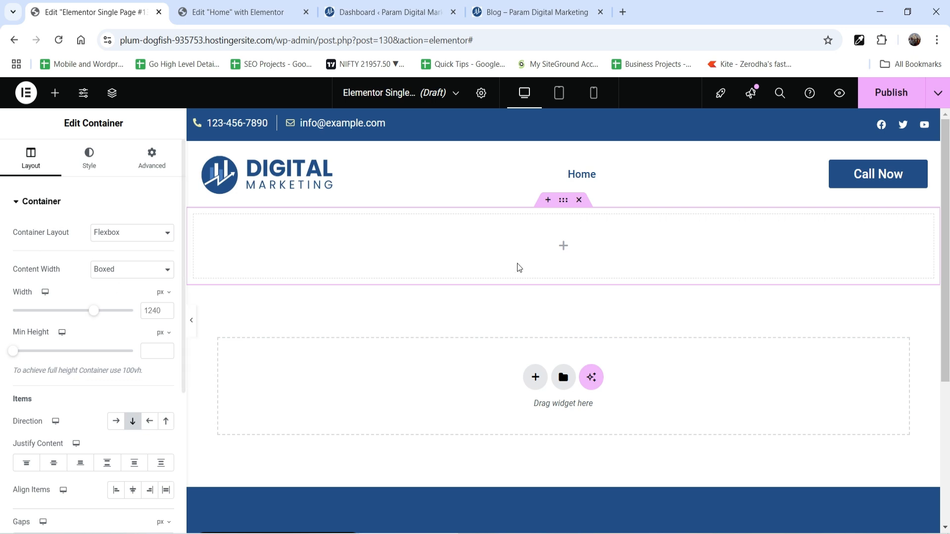
click(564, 200)
click(153, 155)
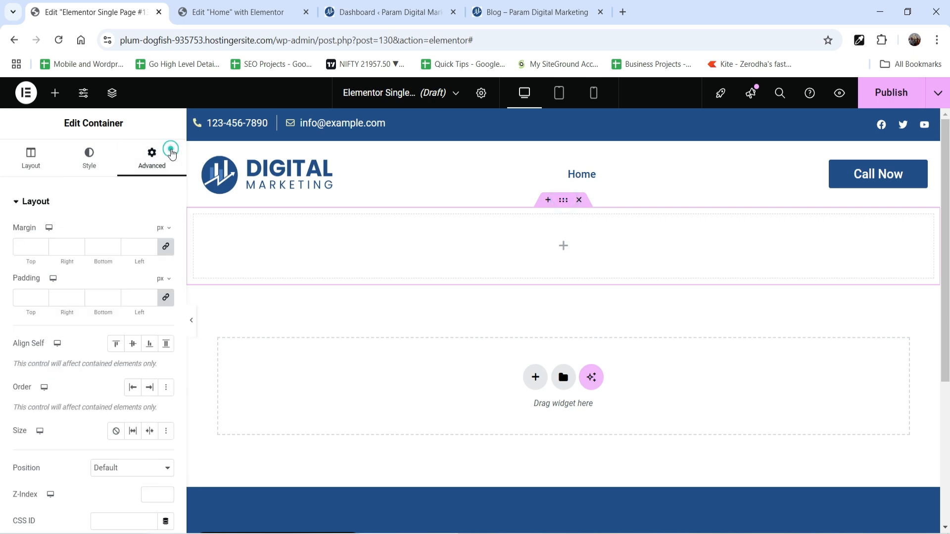
click(164, 297)
click(19, 297)
text(100)
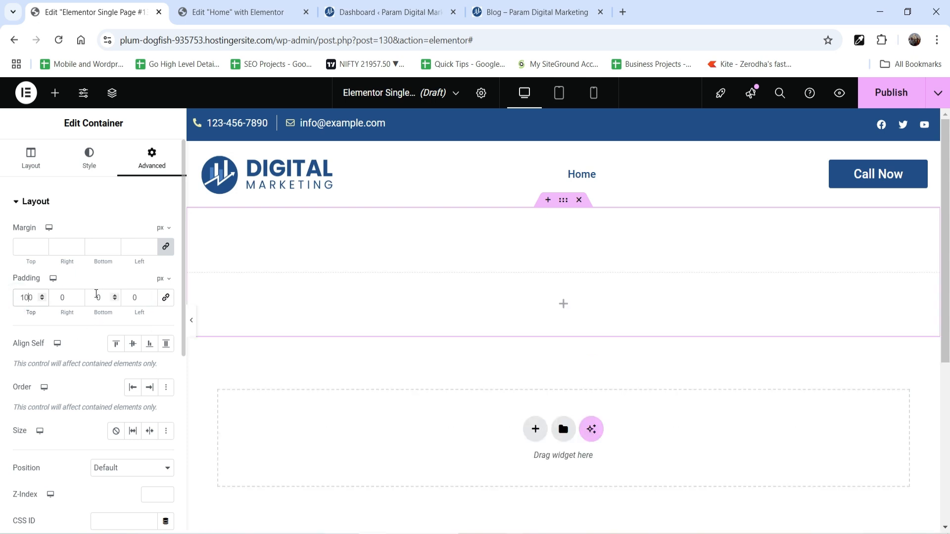
click(96, 297)
text(100)
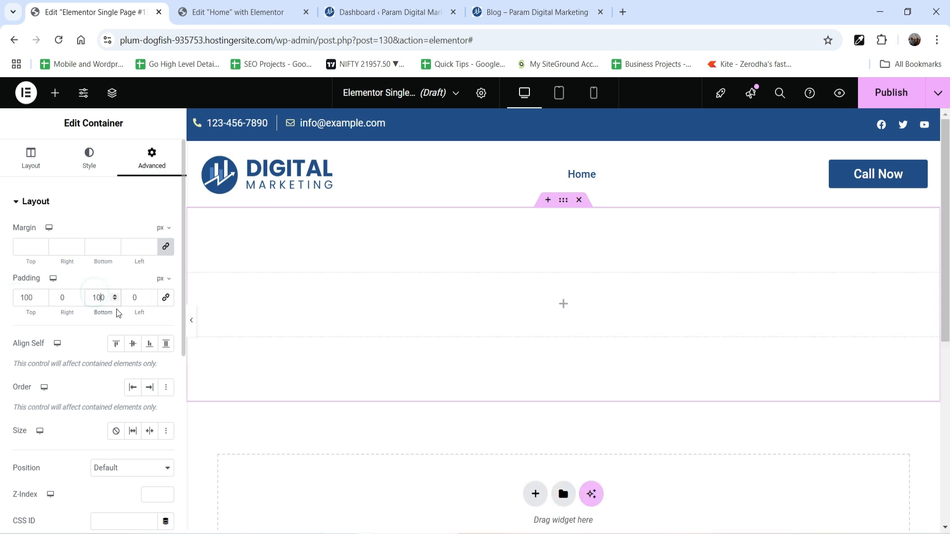
Give the container a classic background using the image banner-1.jpg from the media library.
click(87, 165)
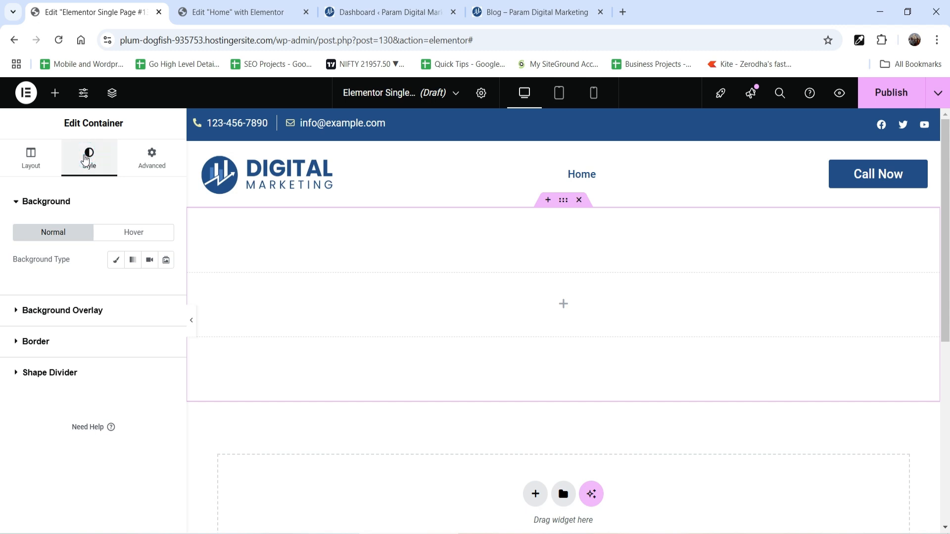
click(116, 261)
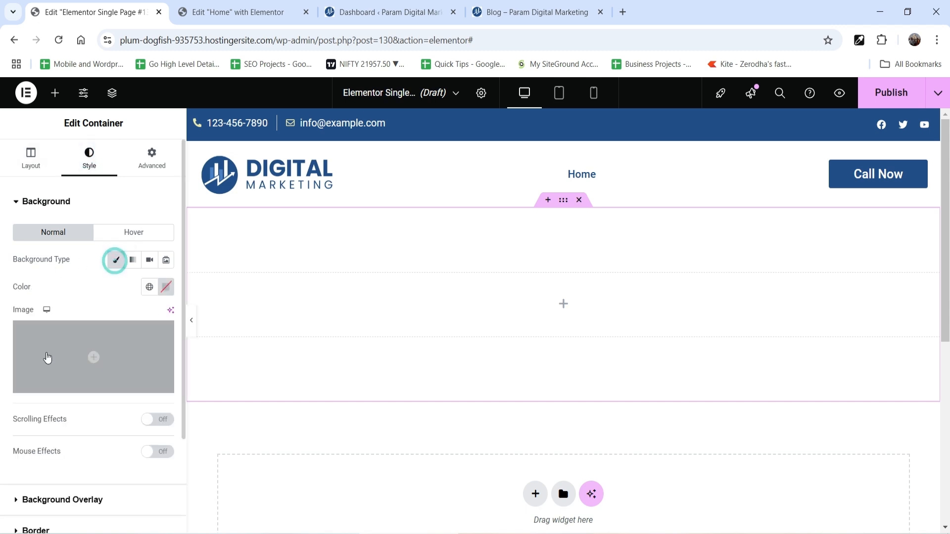
click(46, 356)
scroll(361, 303, down, 2)
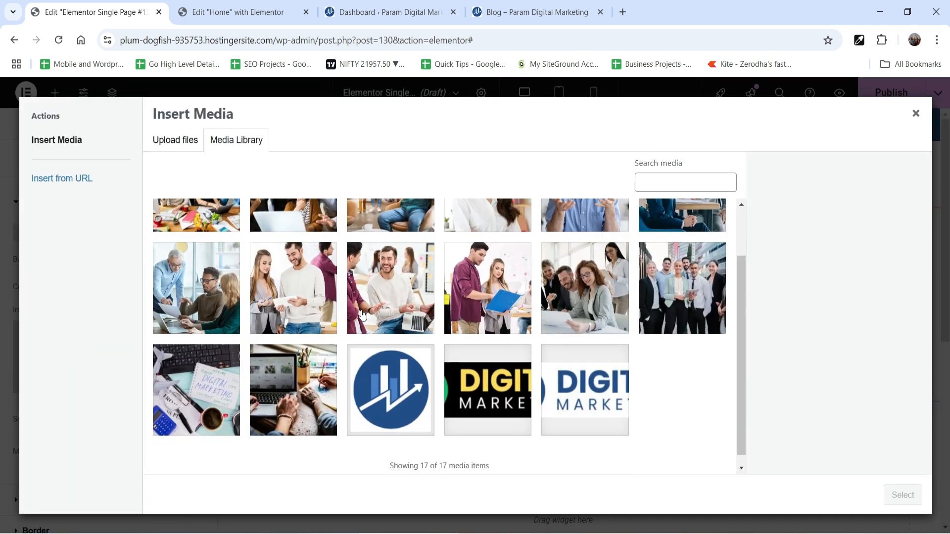
click(683, 292)
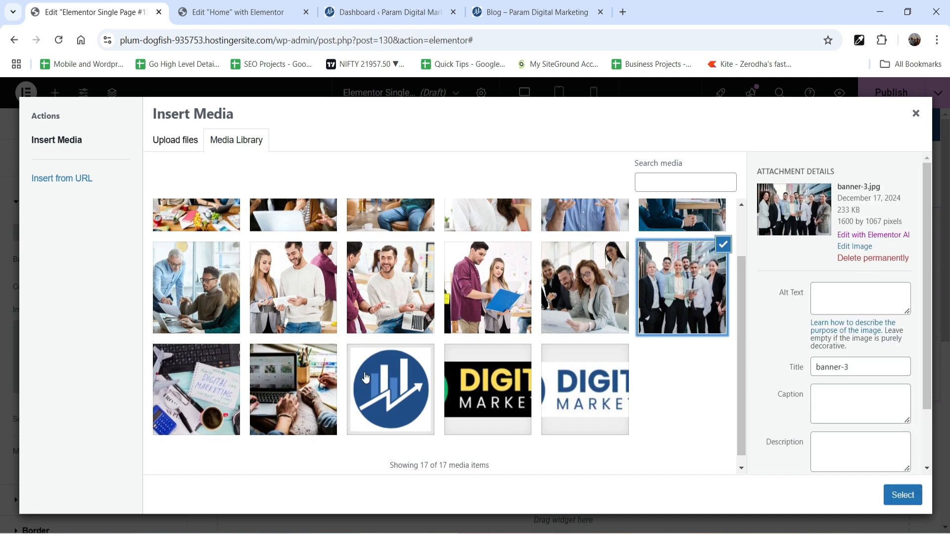
click(295, 390)
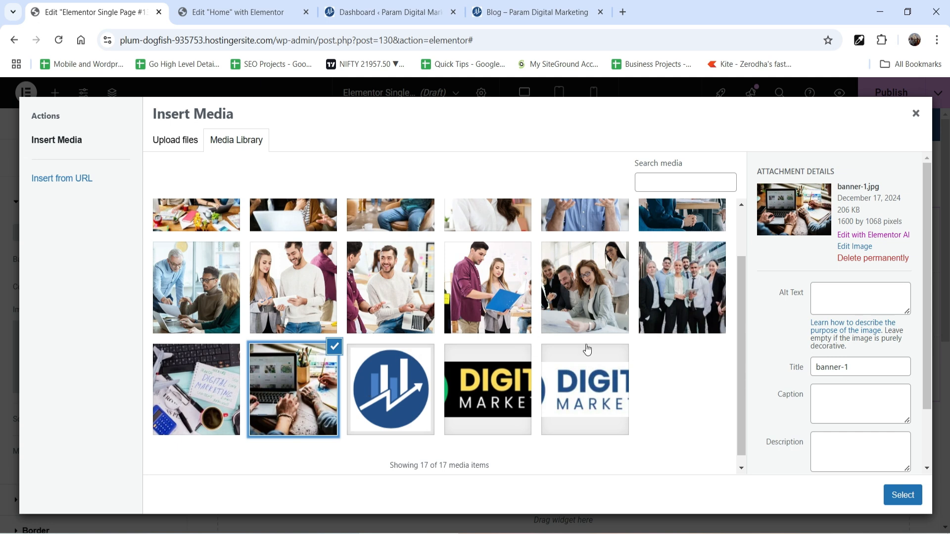
click(903, 495)
Set the background image to Center Center position, Fixed attachment, No-repeat and Cover display size.
scroll(84, 307, down, 5)
click(124, 155)
click(63, 157)
click(115, 192)
click(120, 224)
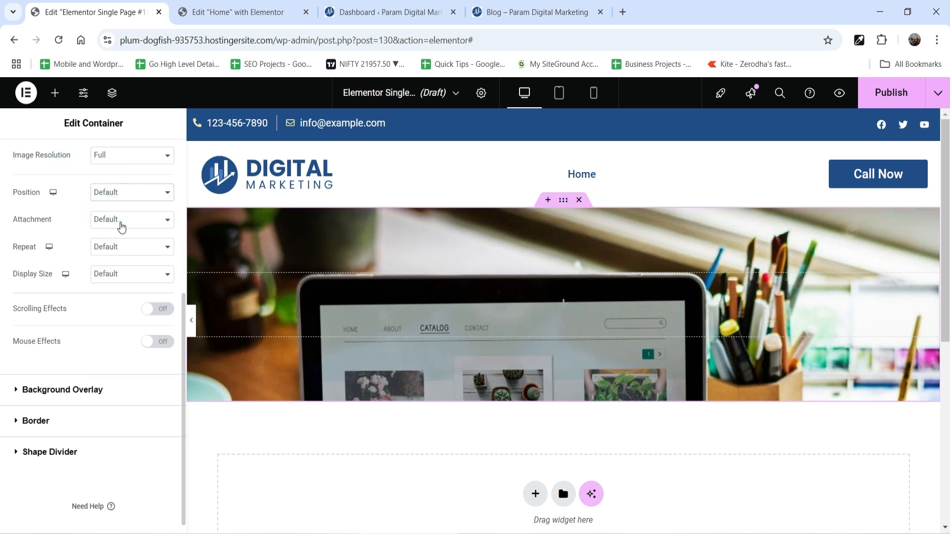
click(122, 219)
click(129, 268)
click(131, 267)
click(132, 300)
click(130, 297)
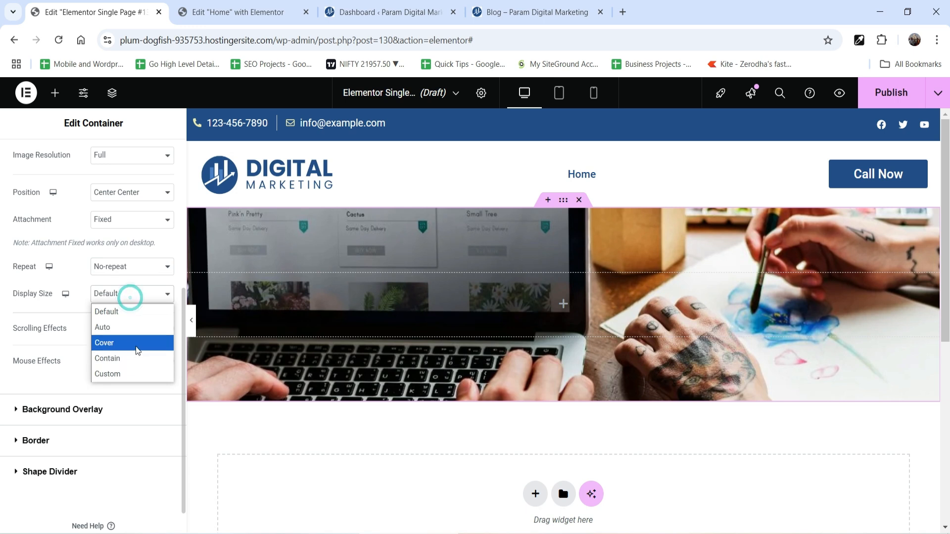
click(137, 343)
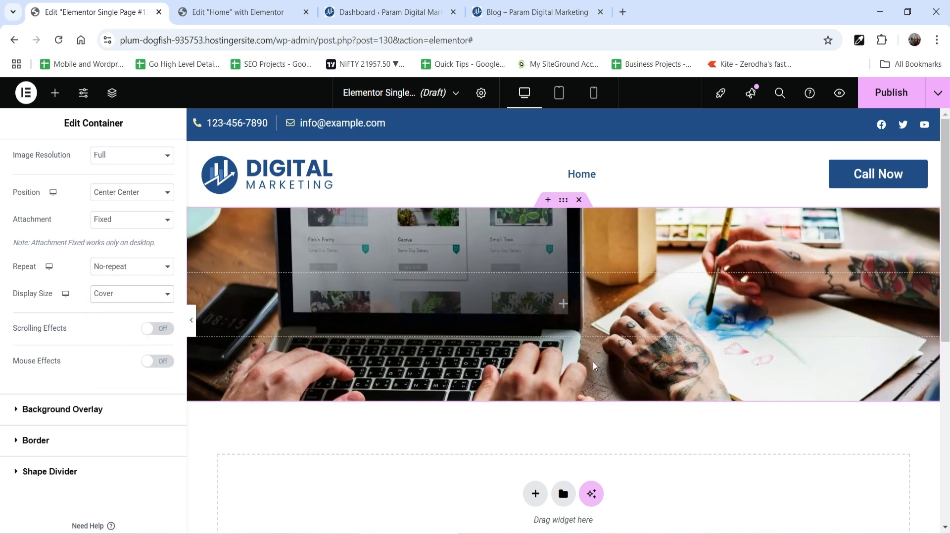
Add a classic background overlay in the global Accent colour with an opacity of 0.8.
click(69, 414)
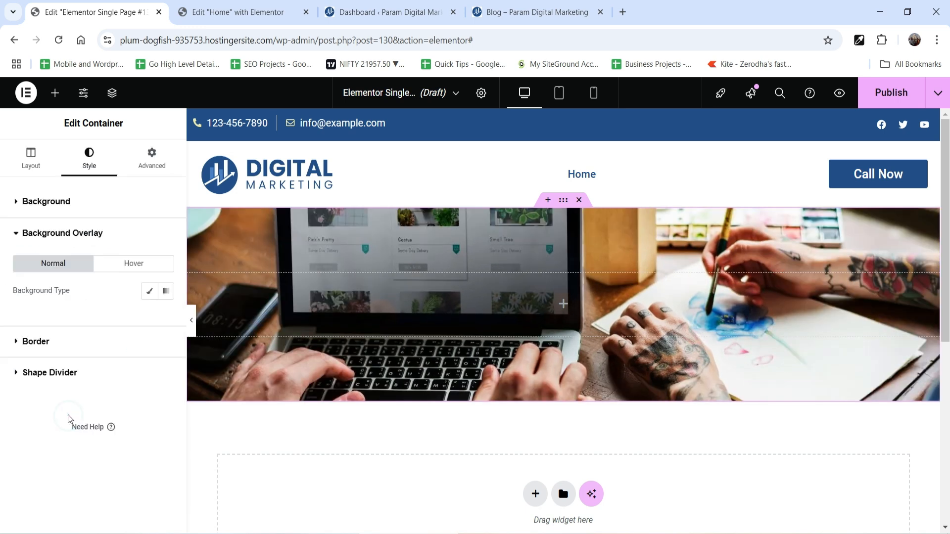
click(148, 291)
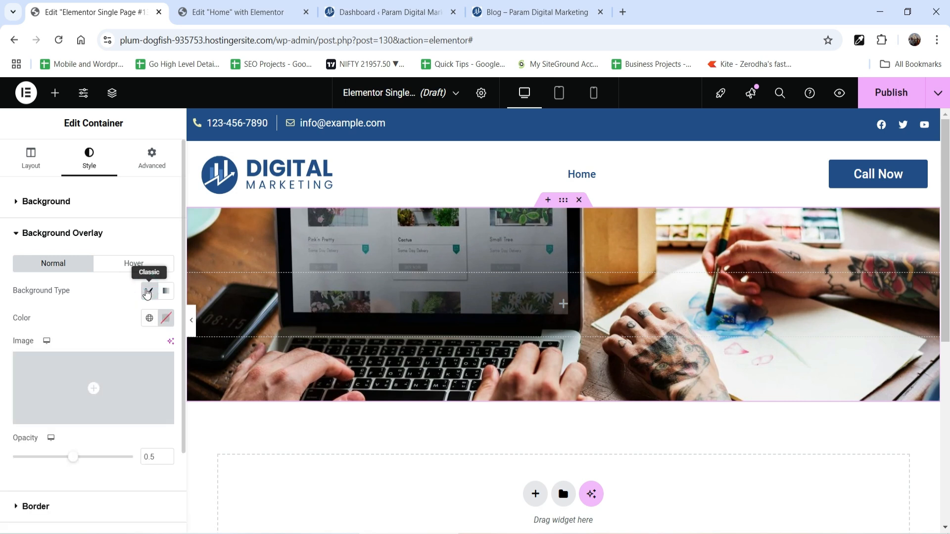
click(149, 319)
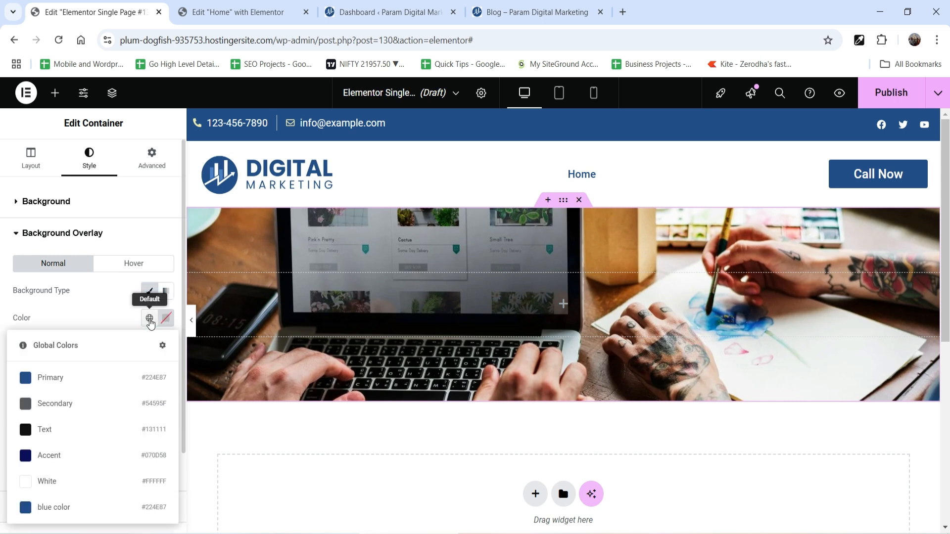
click(54, 456)
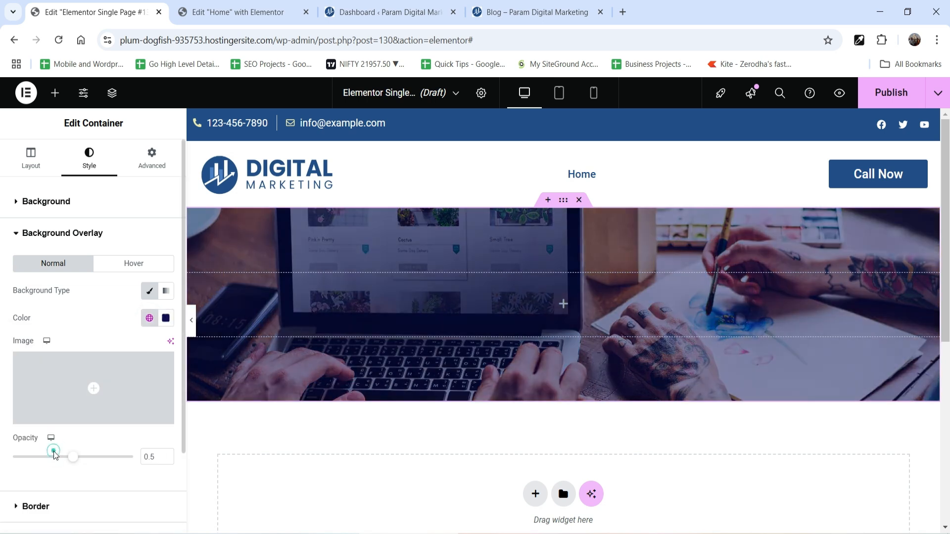
drag(72, 461, 109, 460)
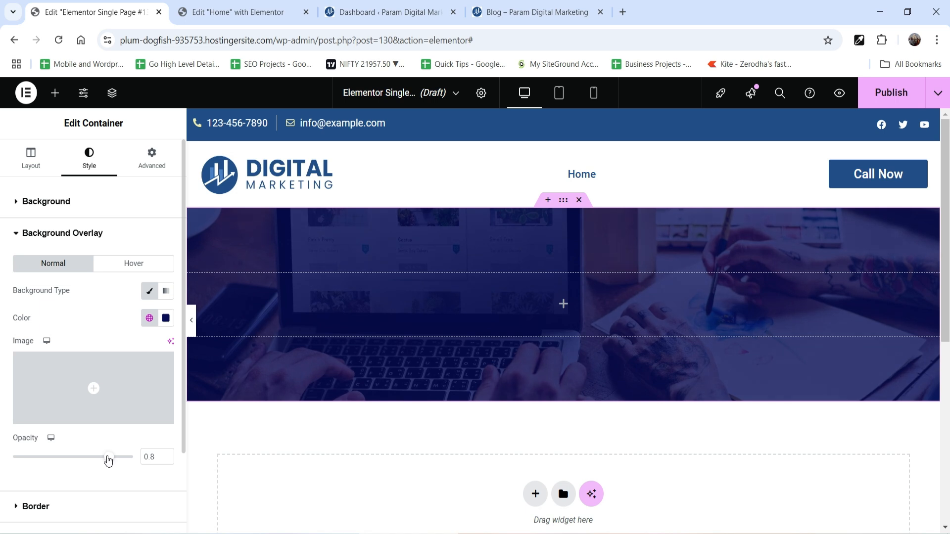
Search the widgets for "title" and place a Page Title widget inside the container.
click(564, 305)
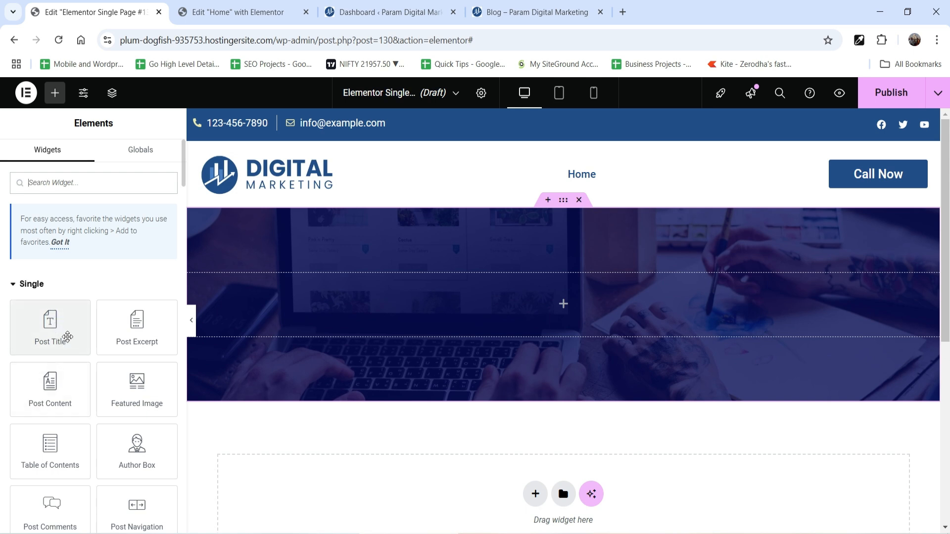
click(51, 187)
text(title)
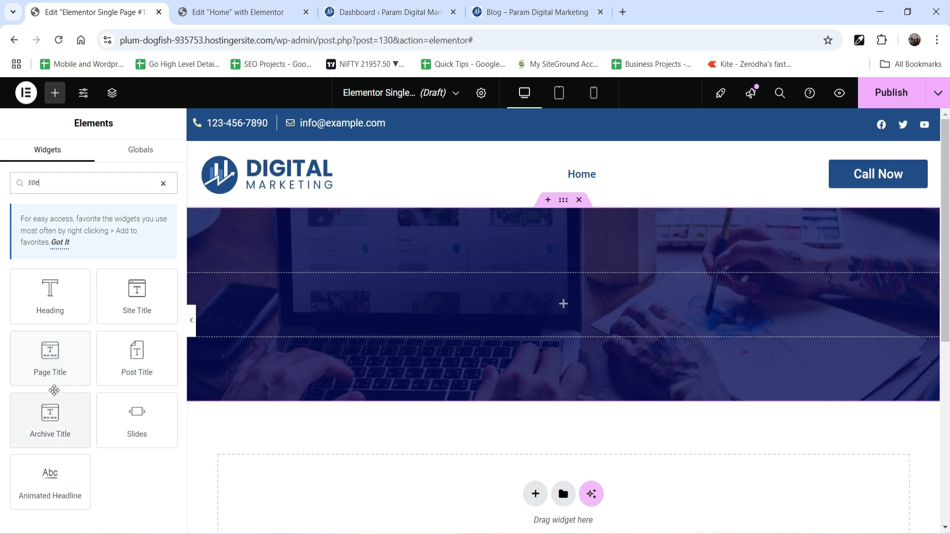
drag(40, 353, 529, 361)
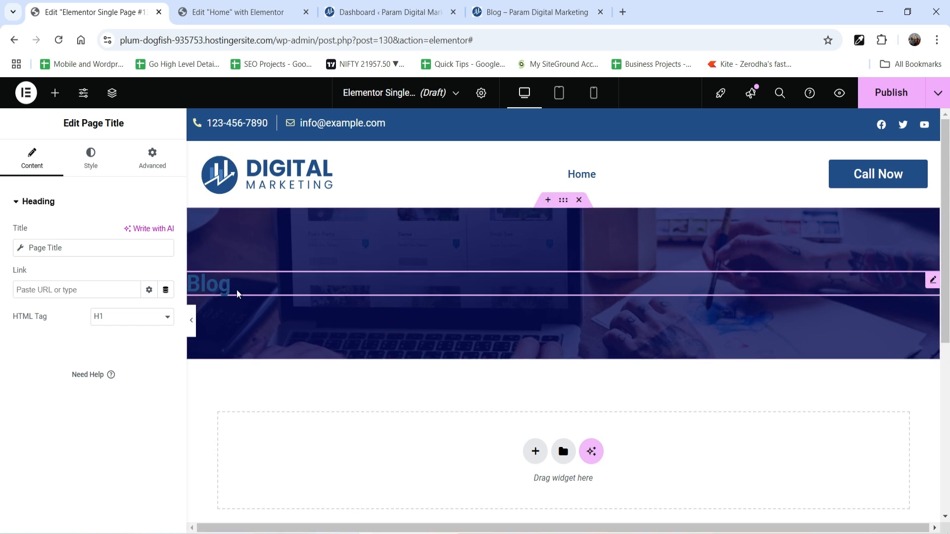
Center the page title and set its text colour to the global White.
click(92, 159)
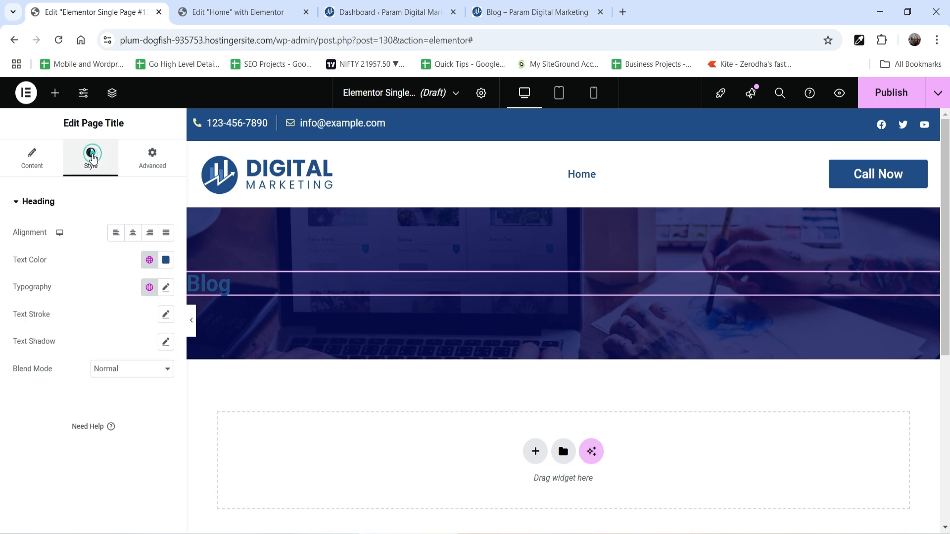
click(132, 232)
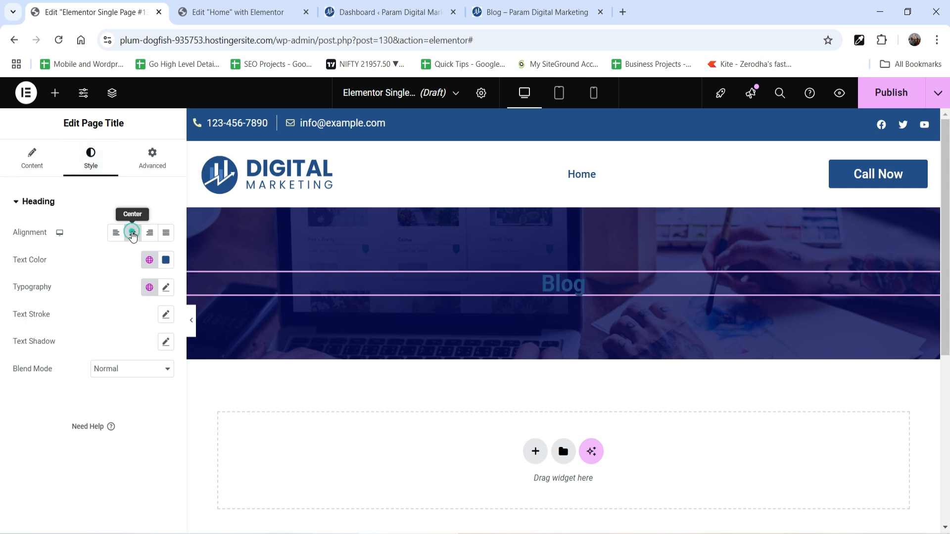
click(146, 259)
click(49, 423)
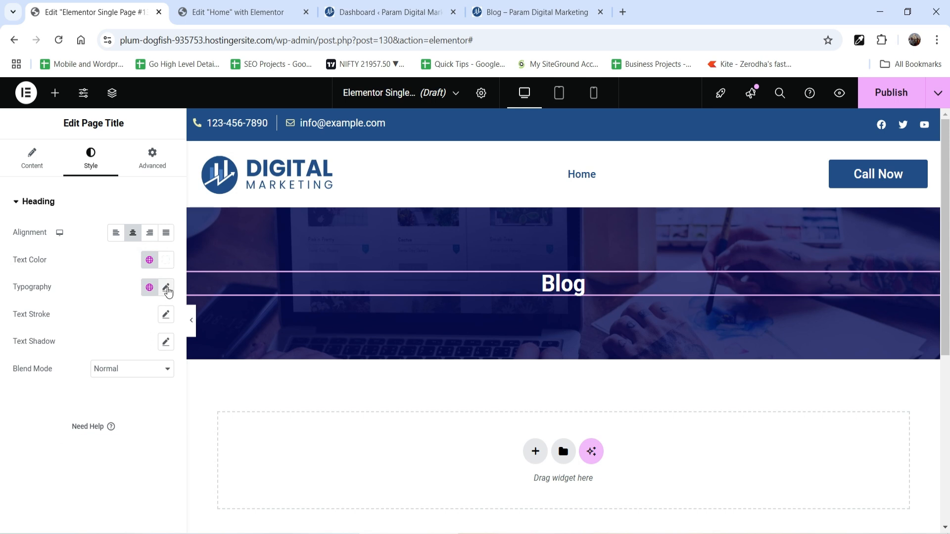
Set the page title's typography to the Risque font at 40 px with weight 400 (Normal).
click(165, 287)
click(136, 386)
text(40)
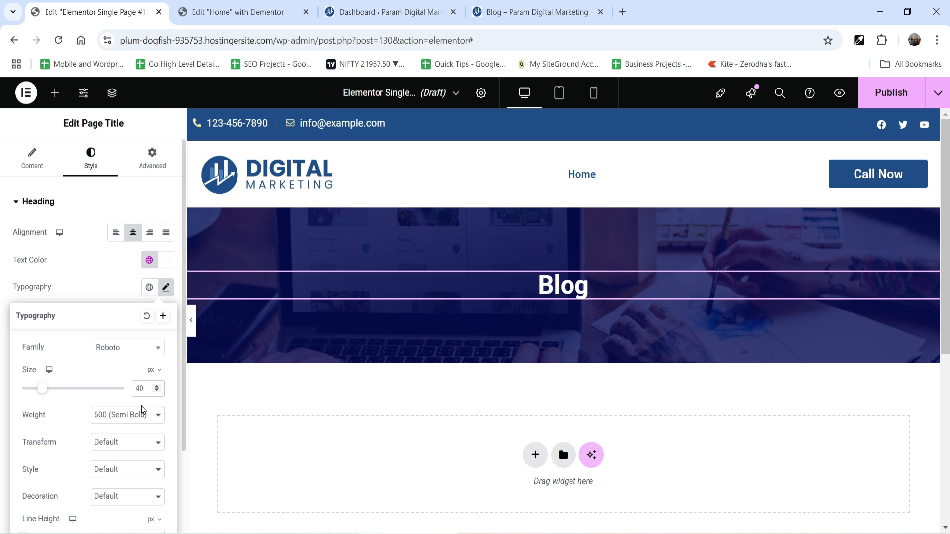
click(127, 415)
click(115, 277)
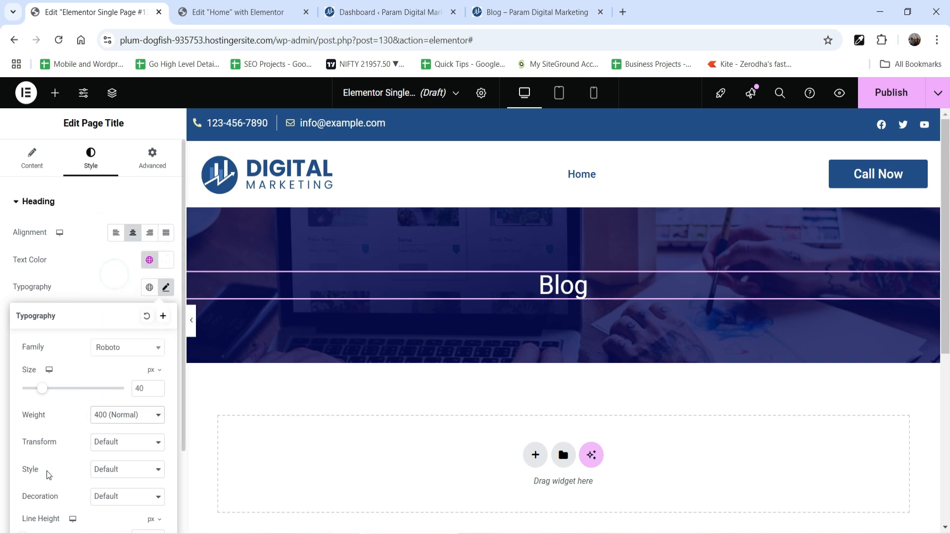
click(115, 348)
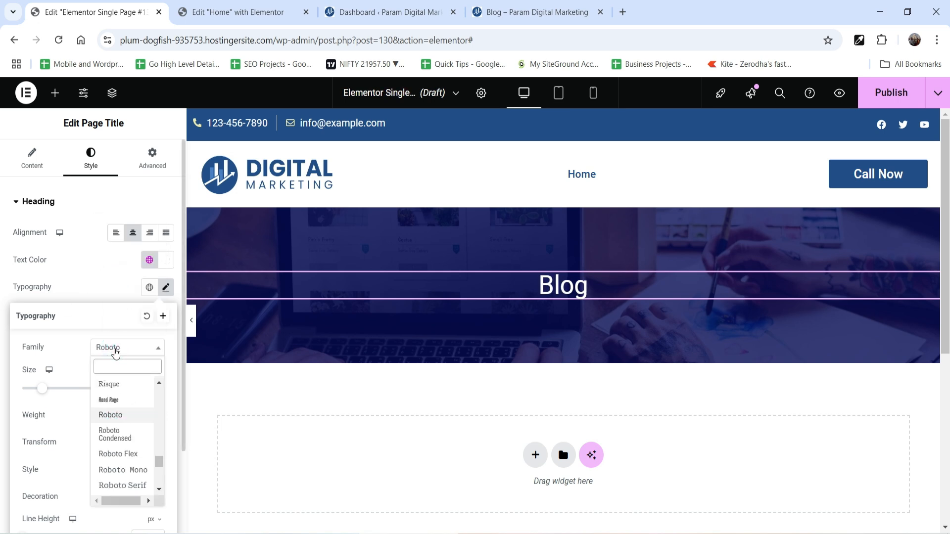
click(127, 384)
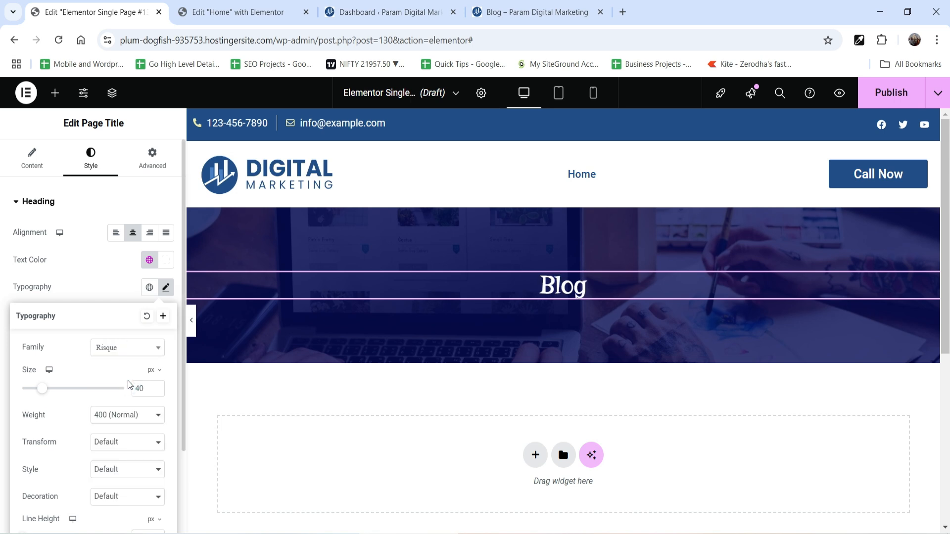
click(110, 290)
scroll(539, 347, down, 4)
scroll(538, 346, up, 4)
click(30, 155)
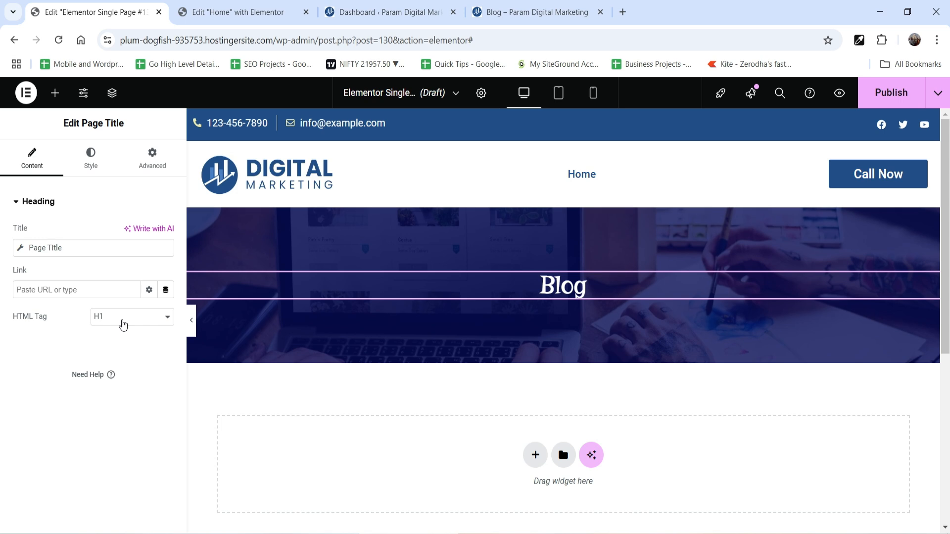
Add a single-column flexbox container below the banner and place a Post Content widget inside it.
click(55, 93)
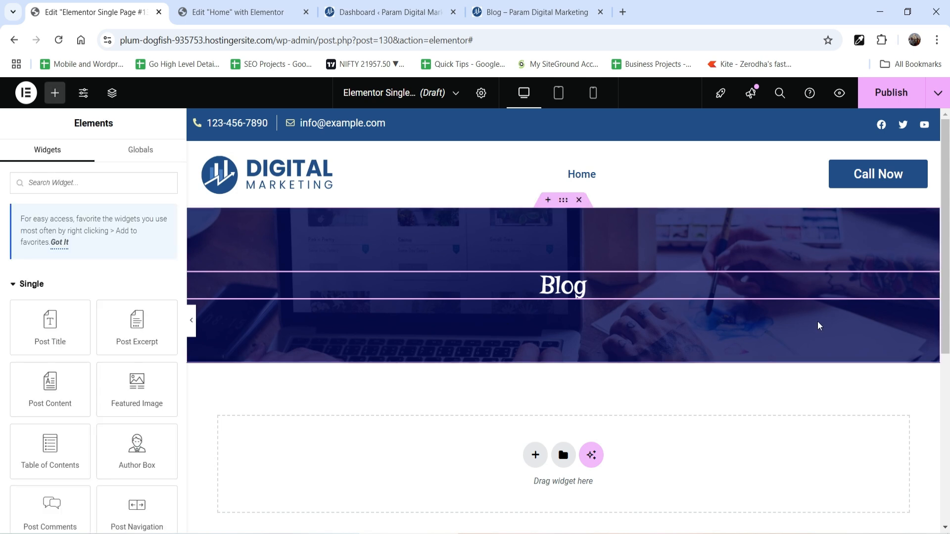
scroll(775, 369, down, 1)
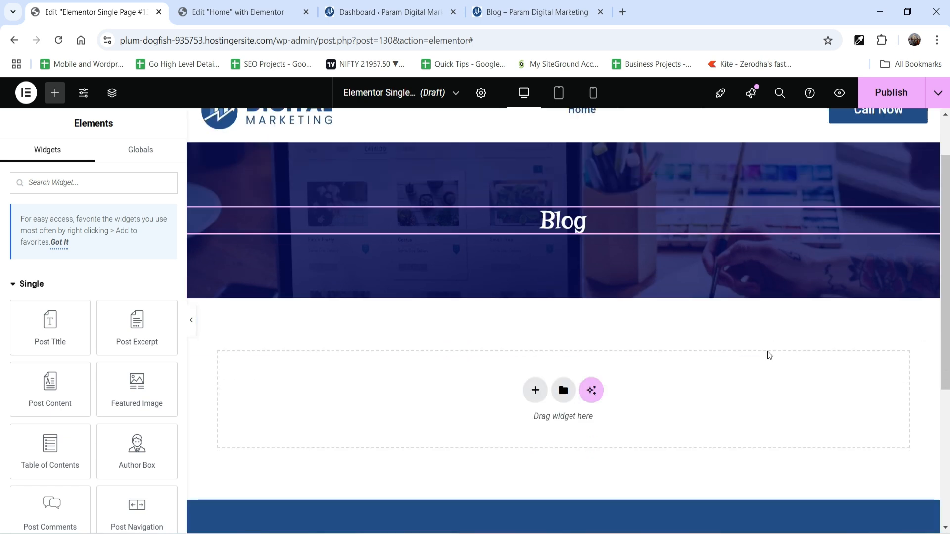
scroll(769, 355, down, 2)
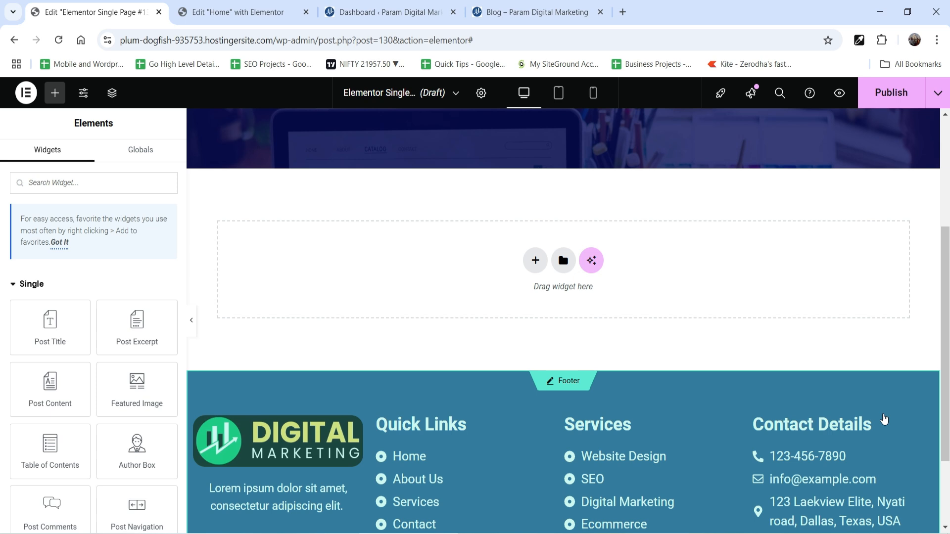
click(532, 261)
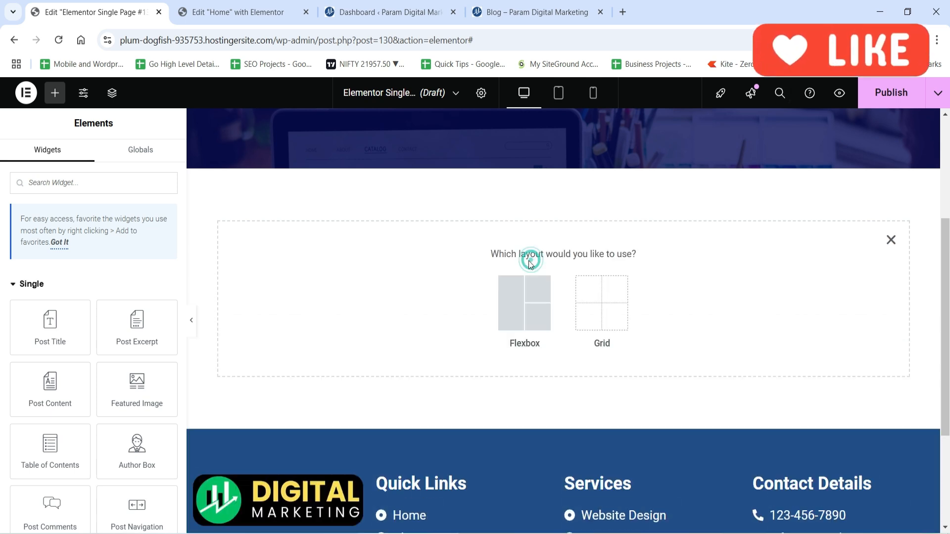
click(510, 306)
click(394, 292)
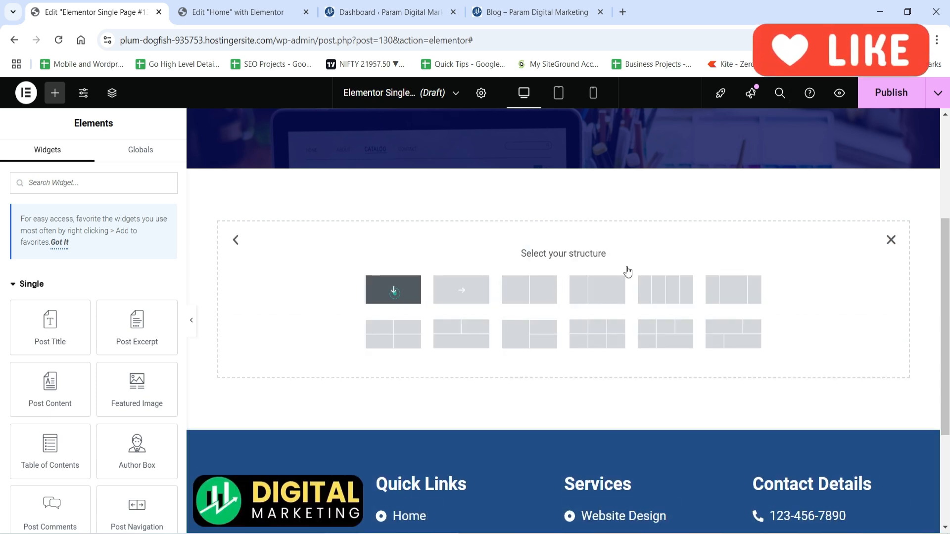
click(561, 206)
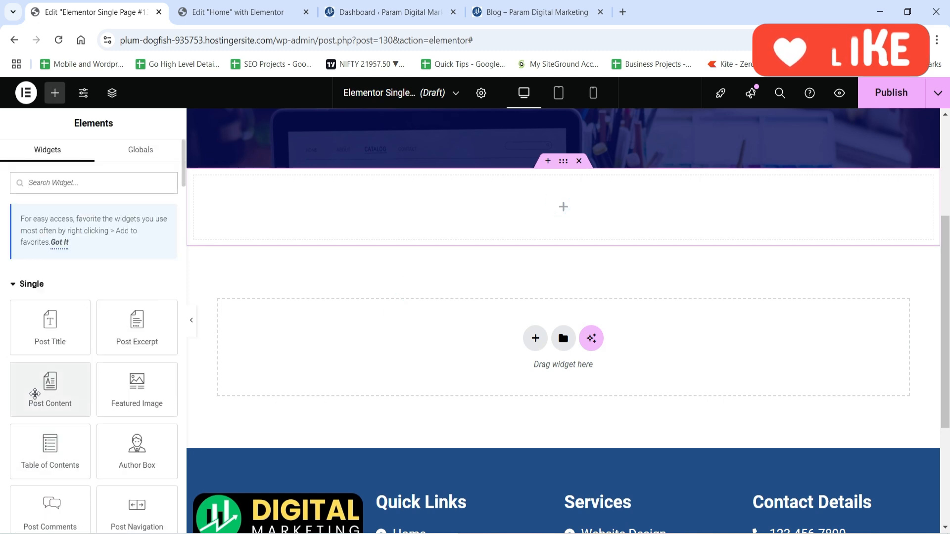
drag(39, 392, 528, 241)
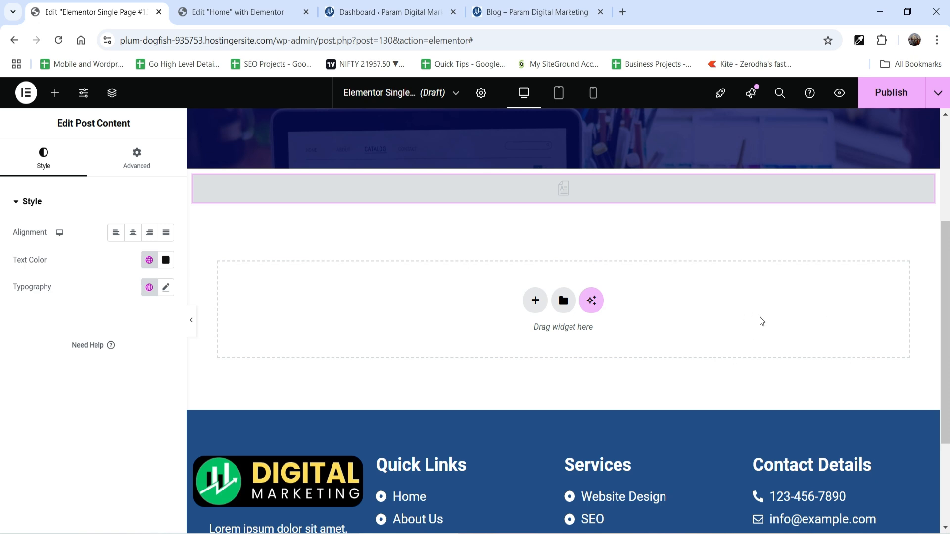
Publish the template with a display condition that includes all Pages.
scroll(769, 320, up, 2)
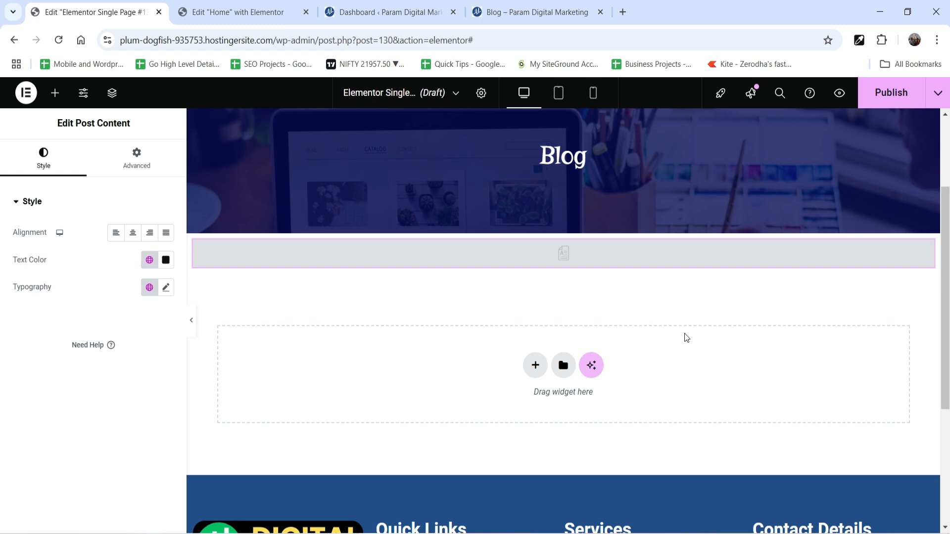
click(893, 97)
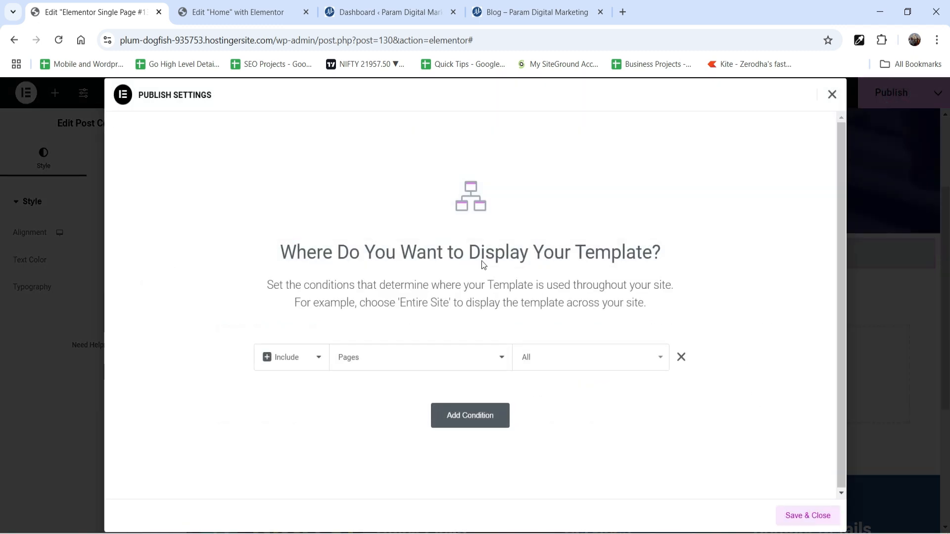
click(541, 356)
click(745, 291)
click(419, 368)
click(736, 206)
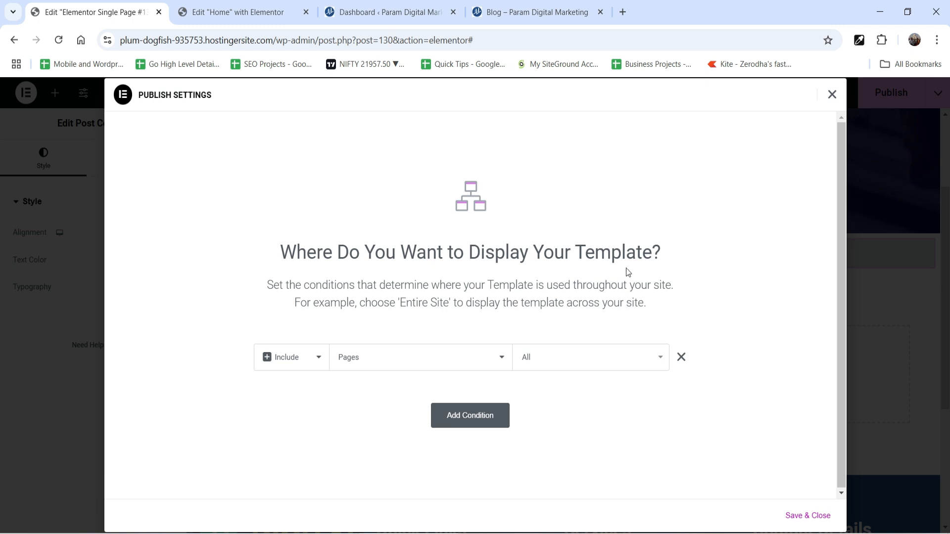
click(797, 517)
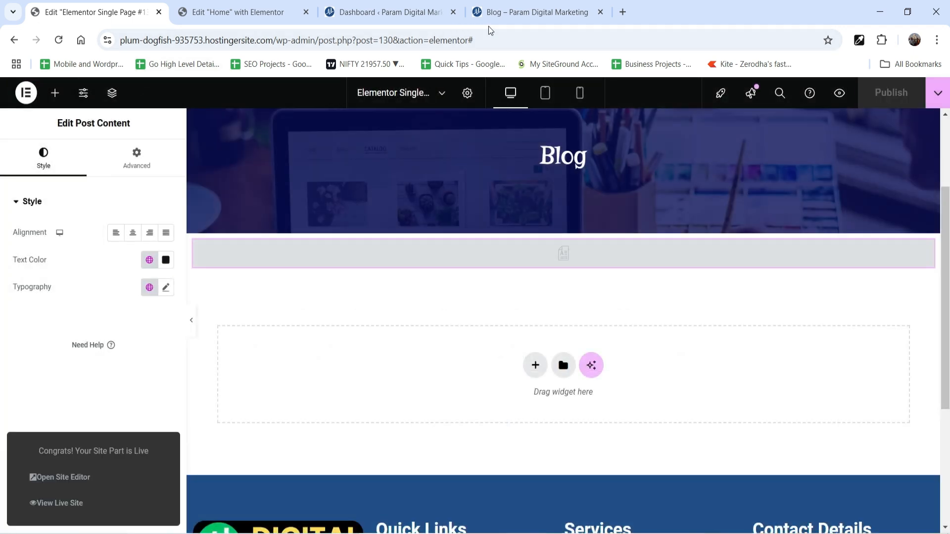
Switch to the WordPress dashboard and create a new page titled "About Us".
click(425, 18)
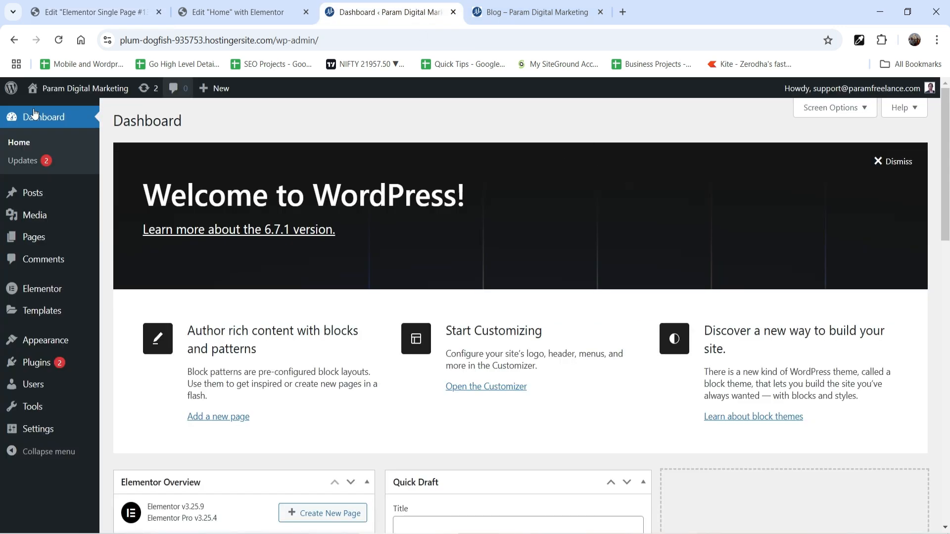
click(25, 239)
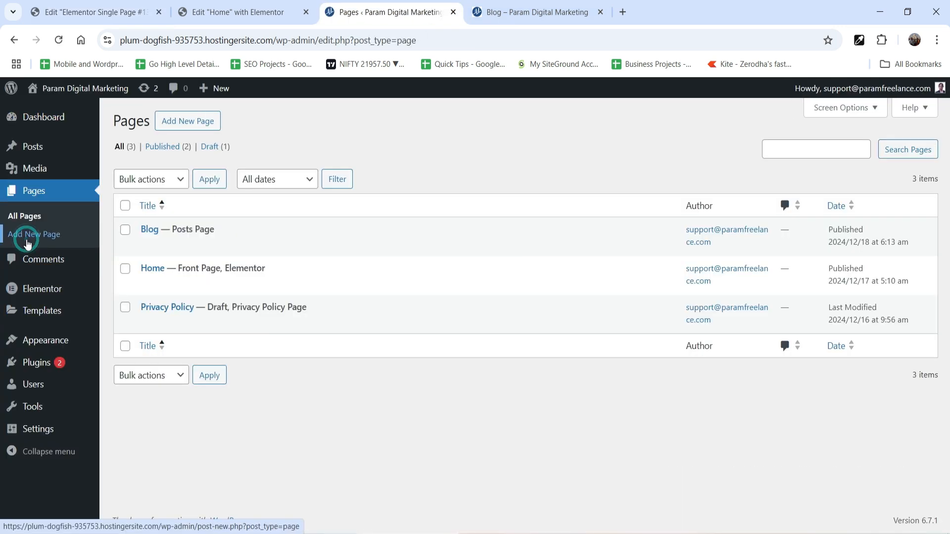
click(207, 118)
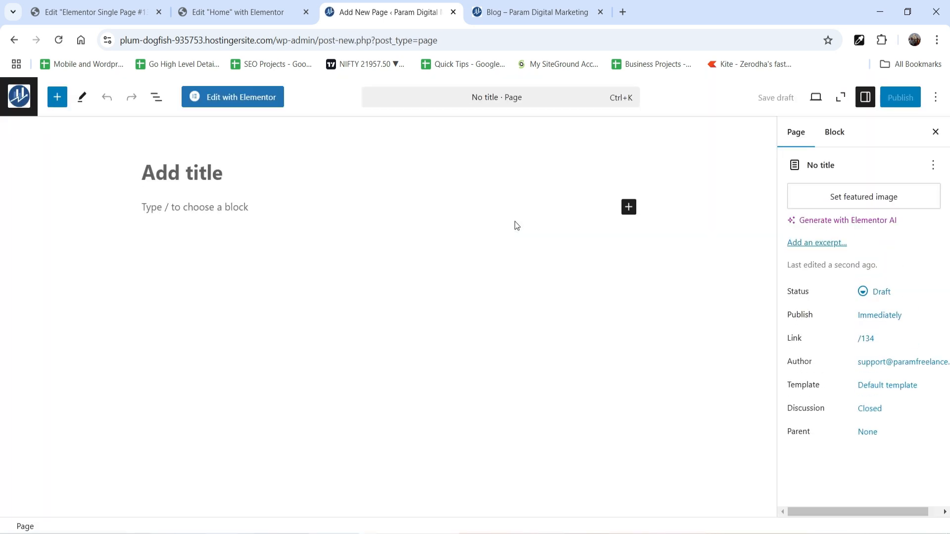
text(About u)
key(BackSpace)
text(Us)
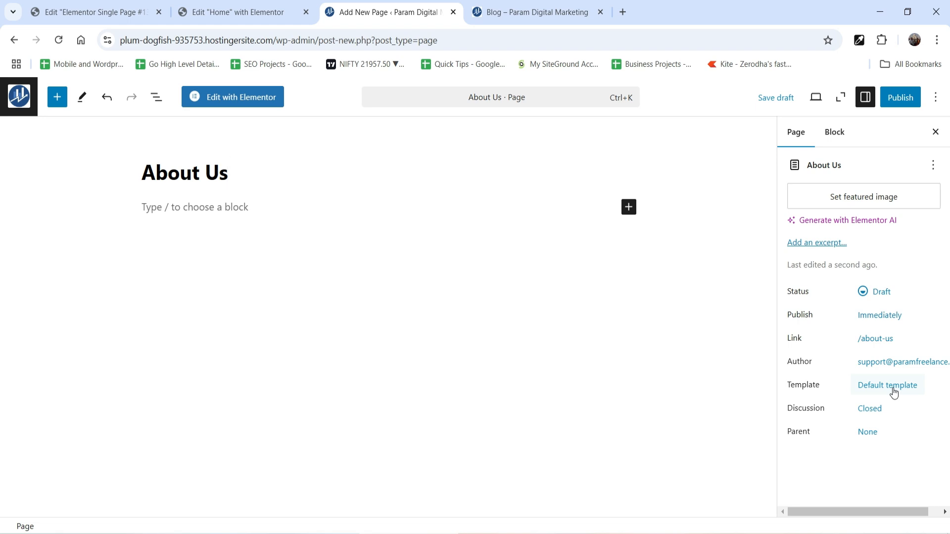
Check the page's template options, keep Default template, and publish the About Us page.
click(894, 392)
click(865, 489)
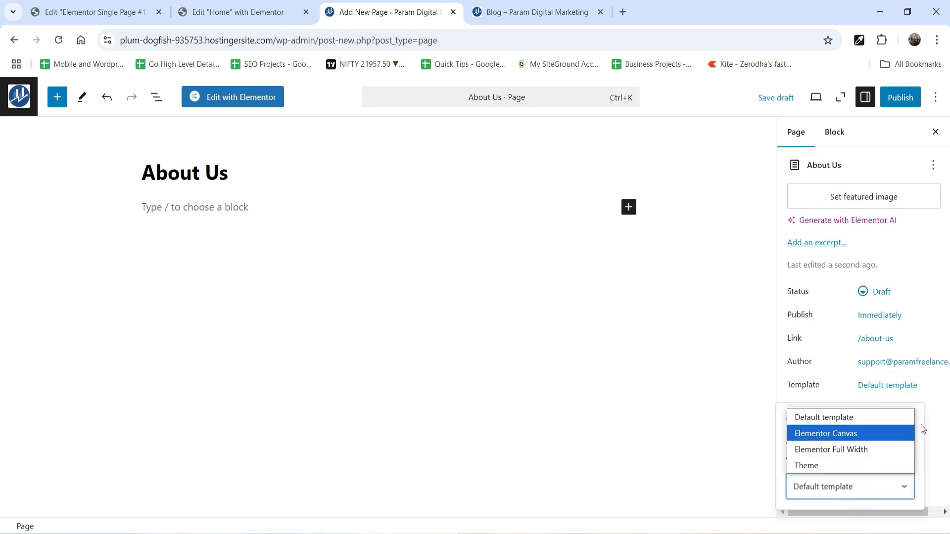
click(941, 418)
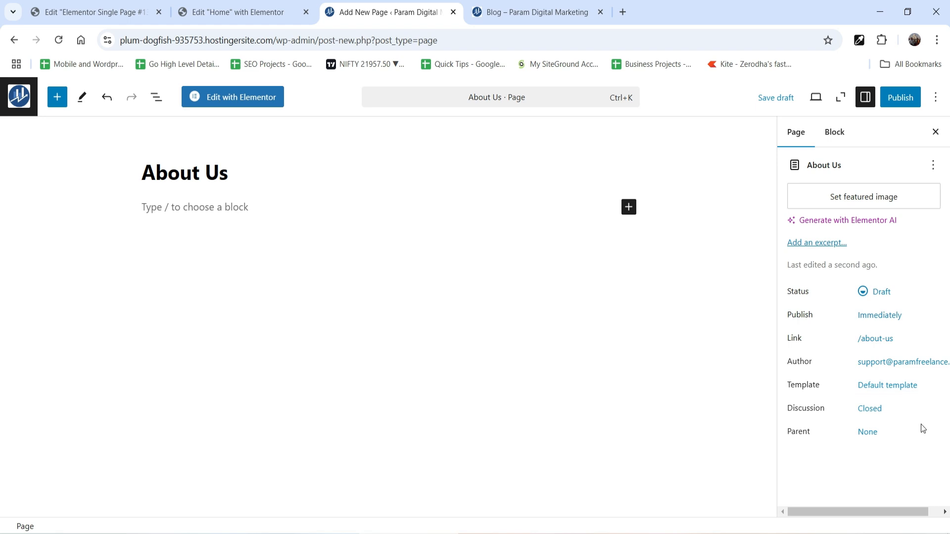
click(900, 97)
click(902, 98)
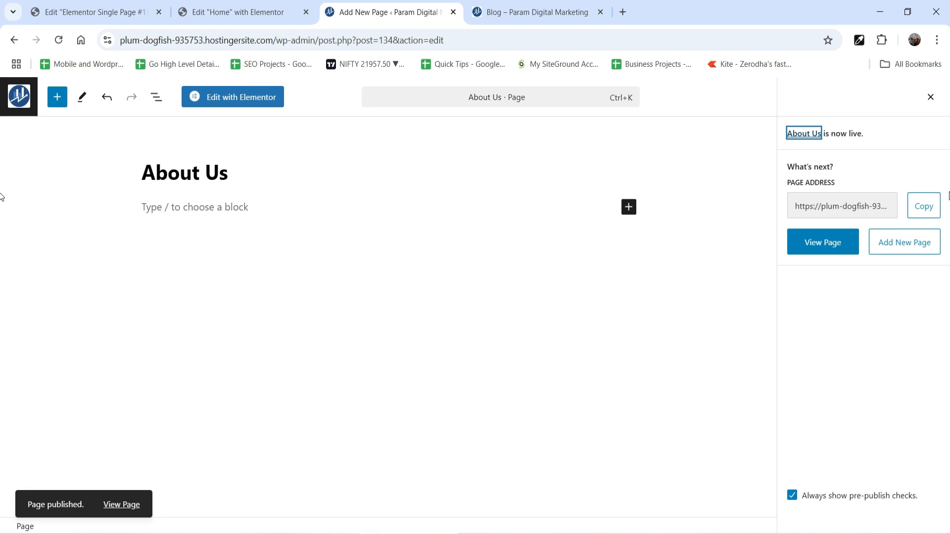
Open the published About Us page in a new tab and compare its layout with the Single Page template.
right_click(121, 504)
click(188, 378)
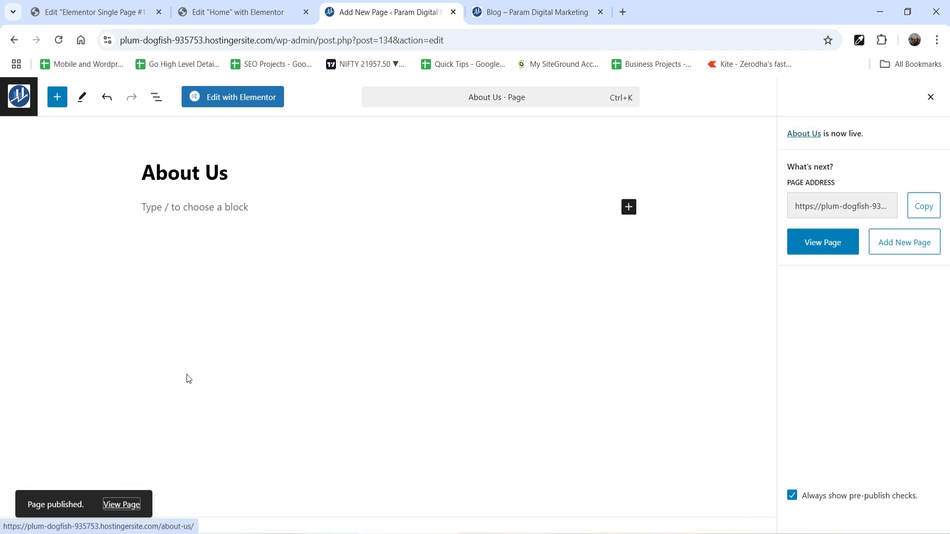
click(548, 15)
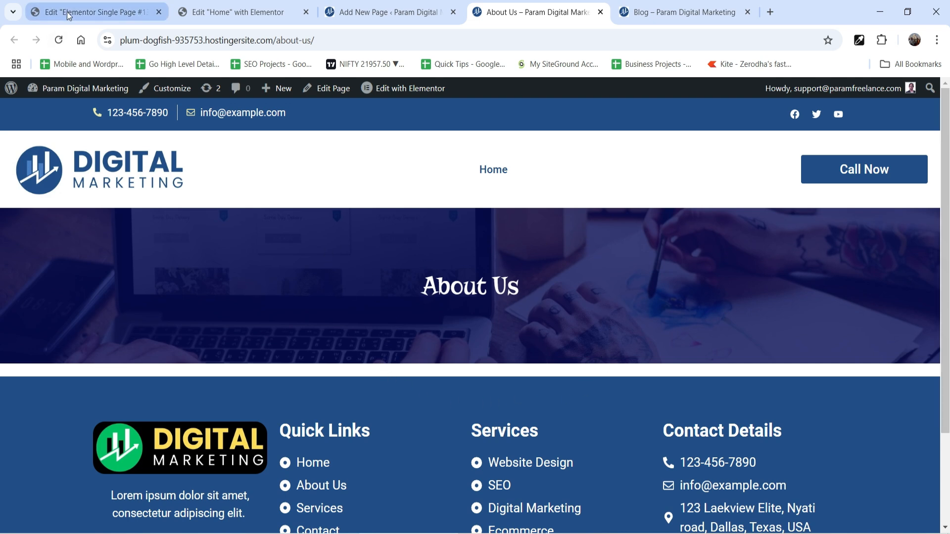
click(107, 14)
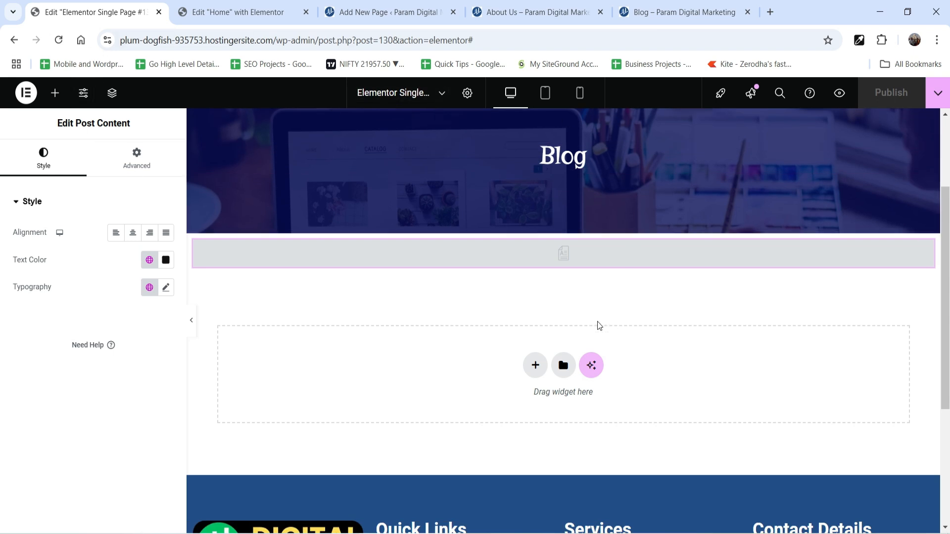
key(ctrl+4)
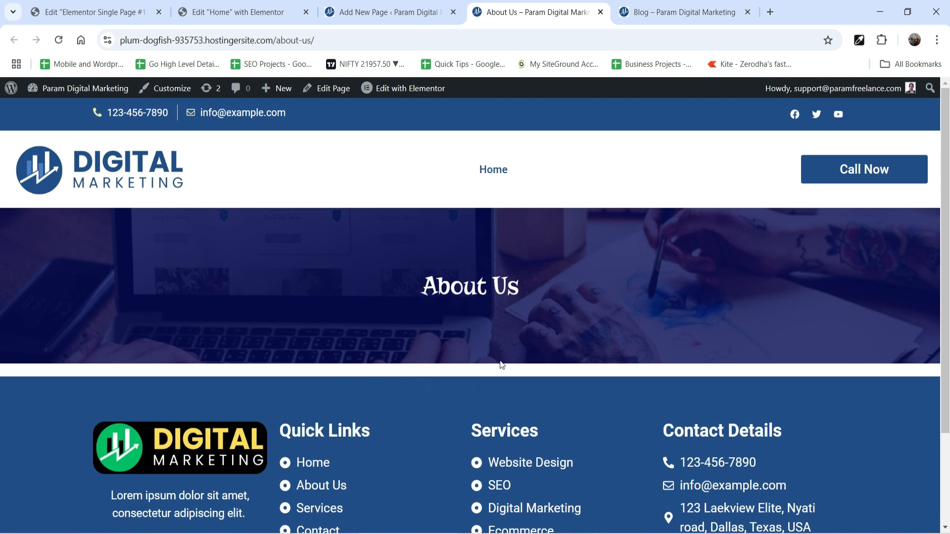
scroll(594, 421, down, 3)
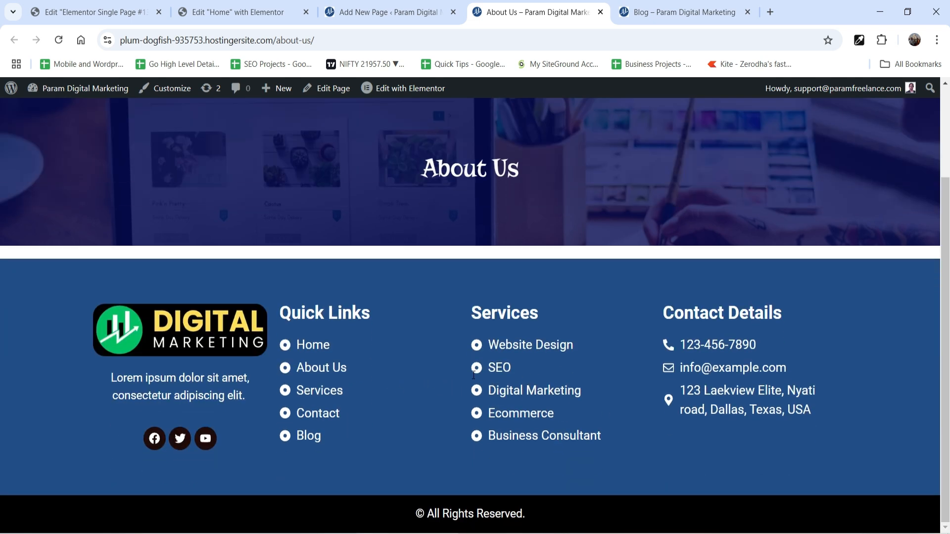
scroll(494, 353, up, 3)
Paste two placeholder paragraphs starting "Cupiditate? Quae modi odio" into the About Us page body and save the page.
click(366, 12)
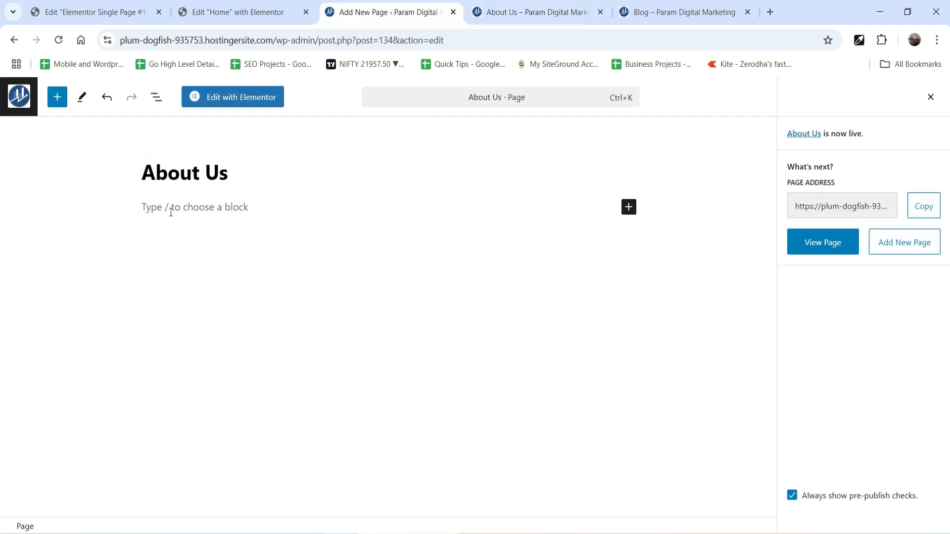
click(170, 211)
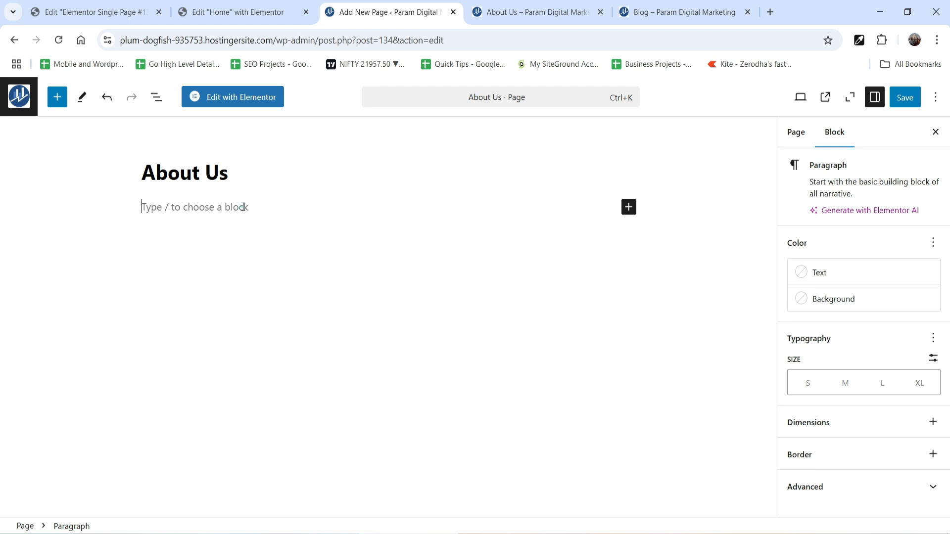
text(Cupiditate? Quae modi odio occaecat qui fusce veritatis. Hymenaeos dapibus tempus expedita eu venenatis quaerat, tincidunt dolore lacinia convallis temporibus felis fermentum veniam netus natoque vitae, dui placeat? Diam doloremque cumque. Tortor excepturi ea cumque pariatur, mi ipsum? Vitae sociis leo quam quae malesuada pede? Nobis possimus impedit nisi dolorum massa, augue! Senectus nec illo eleifend! Architecto class class in, egestas nihil cursus. Quis. Molestias do fusce litora recusandae dui tempora aliquet unde alias auctor, reiciendis quisquam viverra, maxime dignissim iste quos malesuada distinctio. Conubia urna. Mauris nulla doloremque sed, luctus nullam. Class euismod facilis consectetur cumque at minim ea. Cupiditate? Quae modi odio occaecat qui fusce veritatis. Hymenaeos dapibus tempus expedita eu venenatis quaerat, tincidunt dolore lacinia convallis temporibus felis fermentum veniam netus natoque vitae, dui placeat? Diam doloremque cumque. Tortor excepturi ea cumque pariatur, mi ipsum? Vitae sociis leo quam quae malesuada pede? Nobis possimus impedit nisi dolorum massa, augue! Senectus nec illo eleifend! Architecto class class in, egestas nihil cursus. Quis. Molestias do fusce litora recusandae dui tempora aliquet unde alias auctor, reiciendis quisquam viverra, maxime dignissim iste quos malesuada distinctio. Conubia urna. Mauris nulla doloremque sed, luctus nullam. Class euismod facilis consectetur cumque at minim ea.)
key(Return)
text(Cupiditate? Quae modi odio occaecat qui fusce veritatis. Hymenaeos dapibus tempus expedita eu venenatis quaerat, tincidunt dolore lacinia convallis temporibus felis fermentum veniam netus natoque vitae, dui placeat? Diam doloremque cumque. Tortor excepturi ea cumque pariatur, mi ipsum? Vitae sociis leo quam quae malesuada pede? Nobis possimus impedit nisi dolorum massa, augue! Senectus nec illo eleifend! Architecto class class in, egestas nihil cursus. Quis. Molestias do fusce litora recusandae dui tempora aliquet unde alias auctor, reiciendis quisquam viverra, maxime dignissim iste quos malesuada distinctio. Conubia urna. Mauris nulla doloremque sed, luctus nullam. Class euismod facilis consectetur cumque at minim ea.)
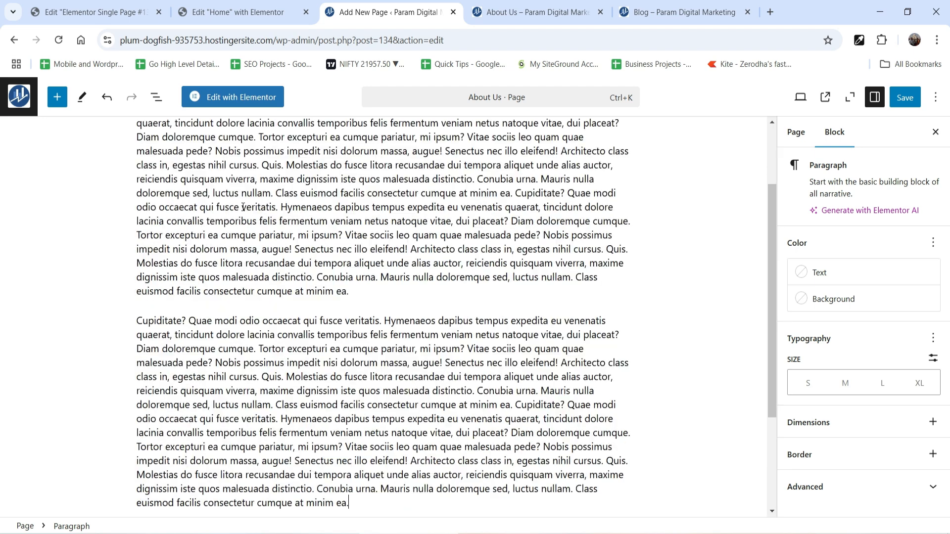
click(905, 97)
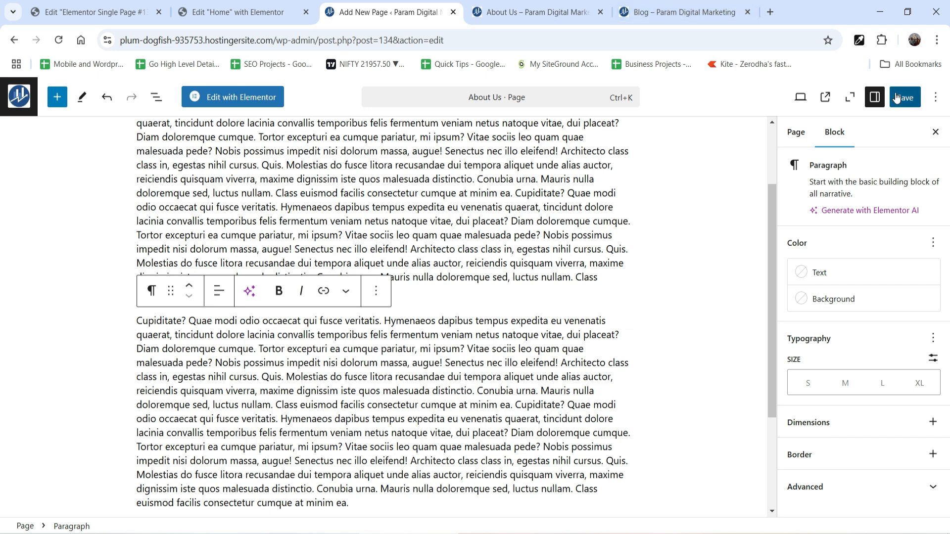
Reload the live About Us page and review the body text below the banner.
click(537, 13)
click(58, 40)
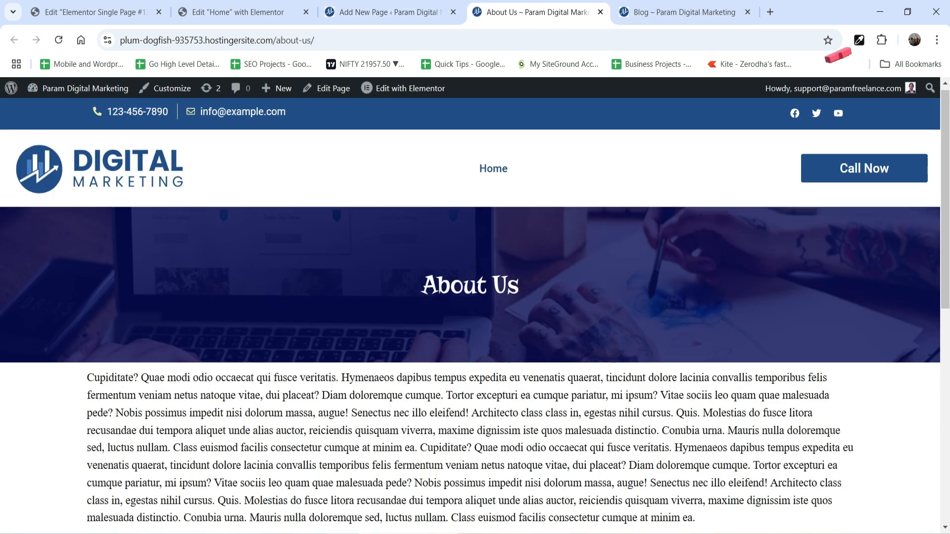
scroll(292, 227, down, 5)
scroll(549, 289, up, 5)
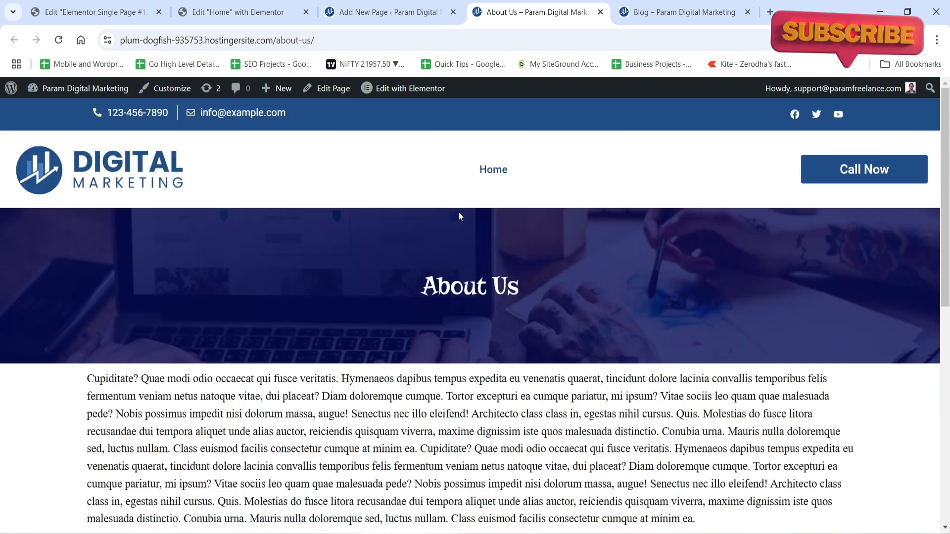
scroll(378, 333, down, 4)
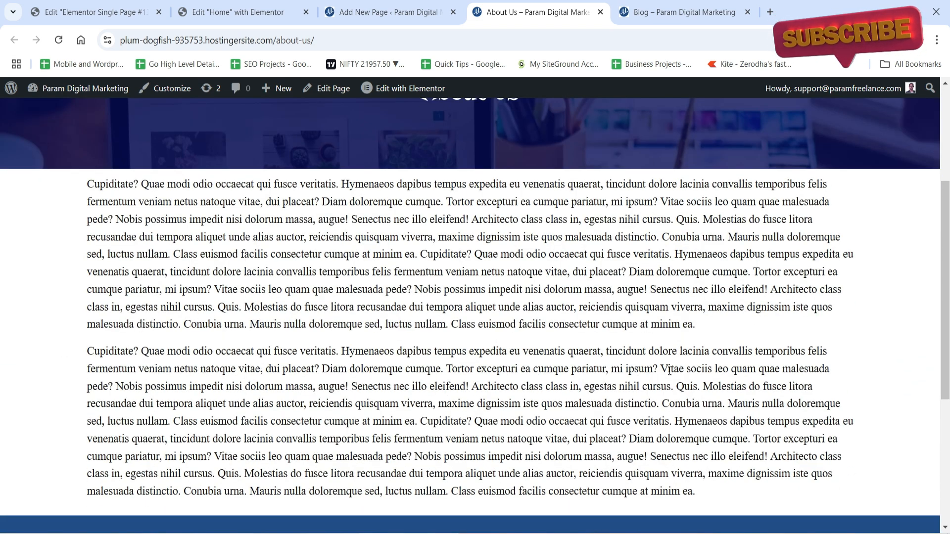
Change the About Us page's template from the page settings to Elementor Canvas and save the page.
scroll(669, 371, down, 4)
scroll(475, 307, up, 8)
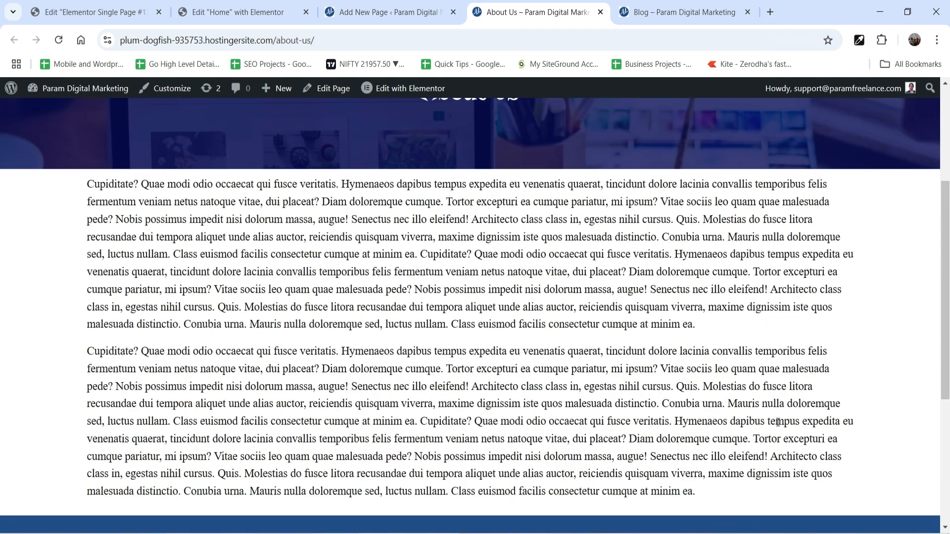
click(384, 16)
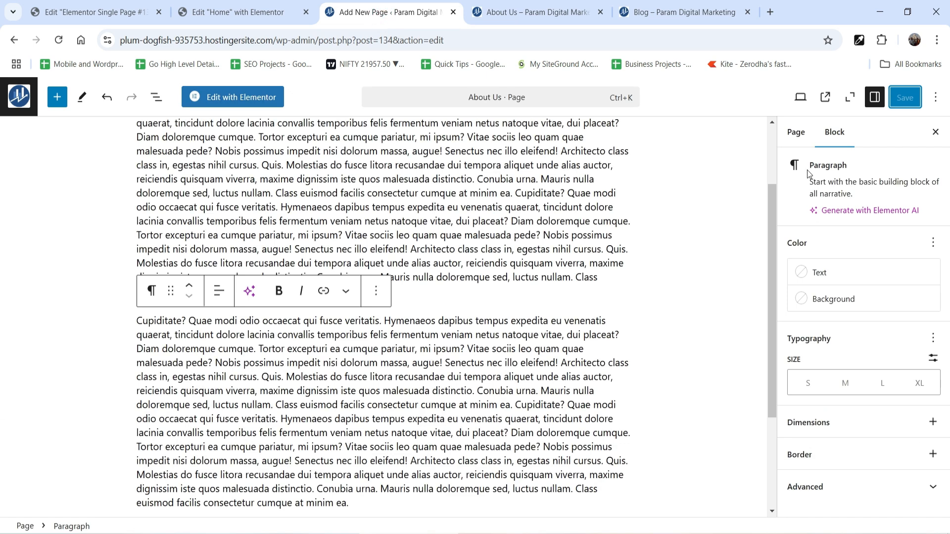
click(796, 132)
scroll(858, 297, down, 1)
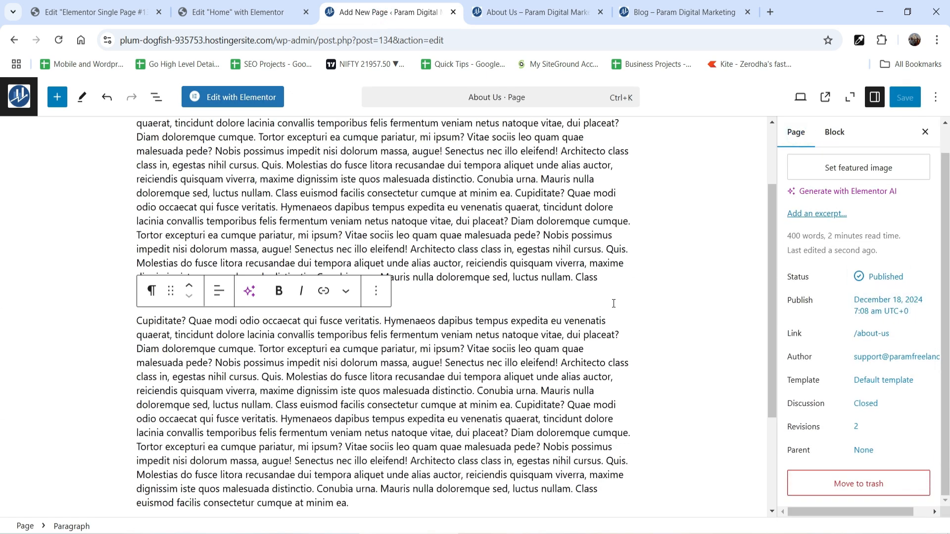
click(884, 380)
click(862, 485)
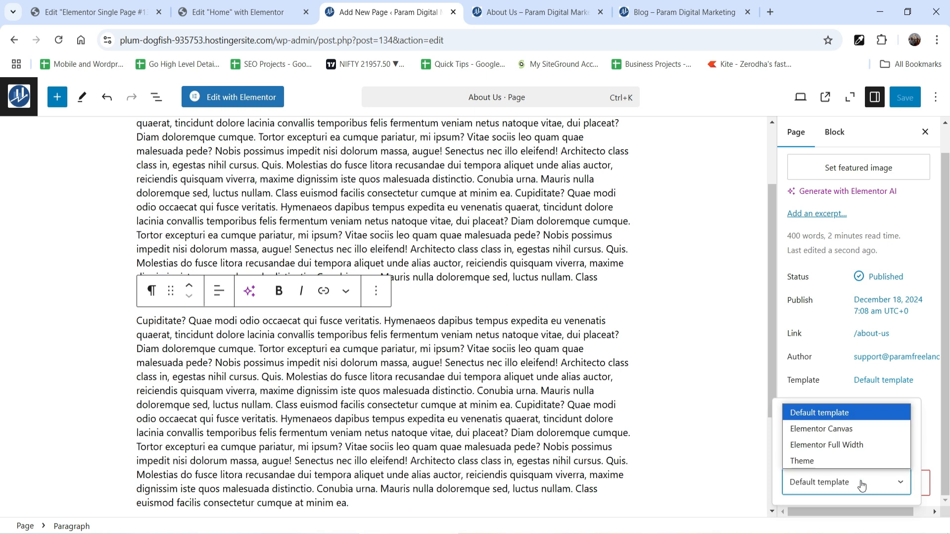
click(853, 429)
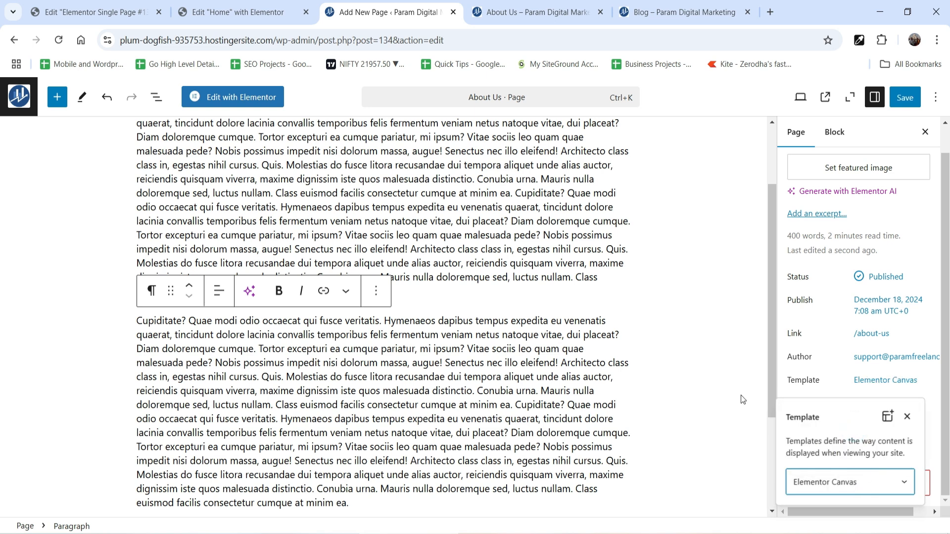
click(905, 97)
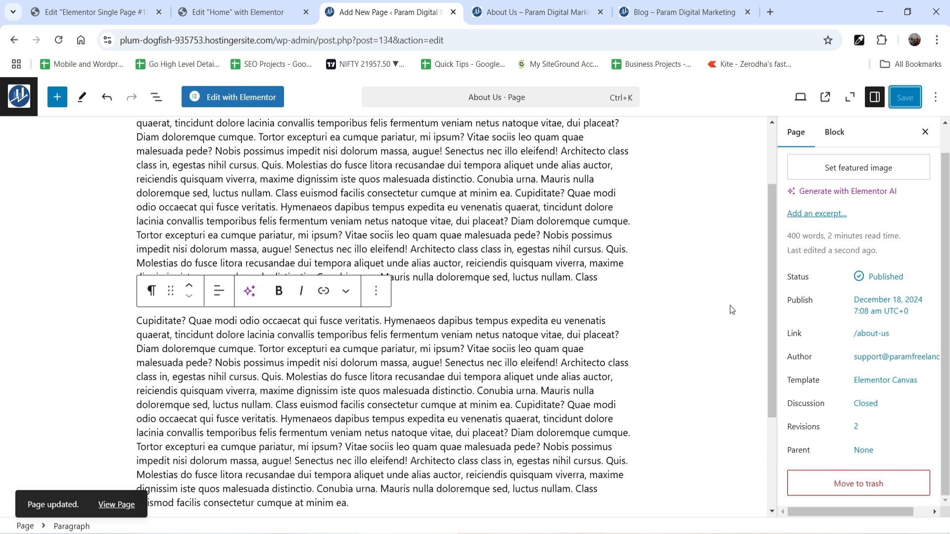
Reload the live About Us page and review how it looks with the Elementor Canvas template.
click(492, 14)
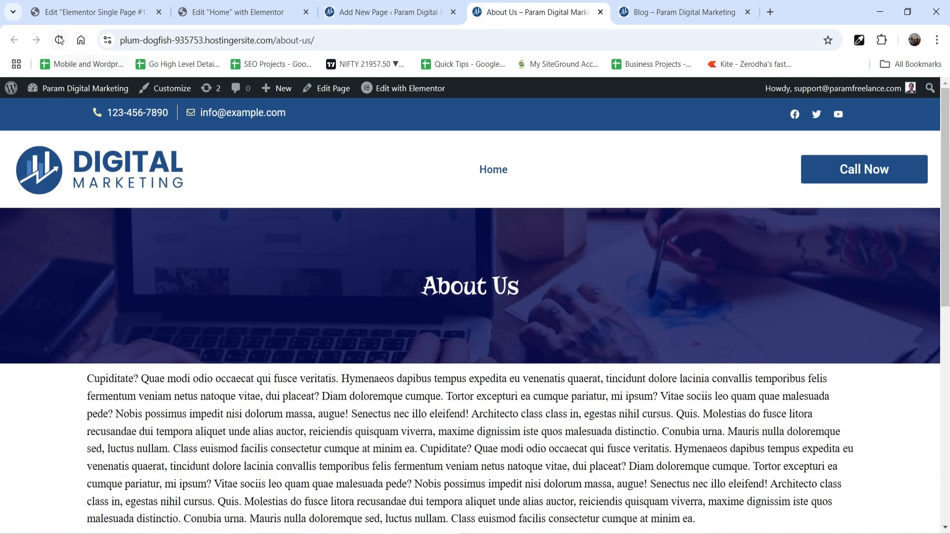
click(59, 39)
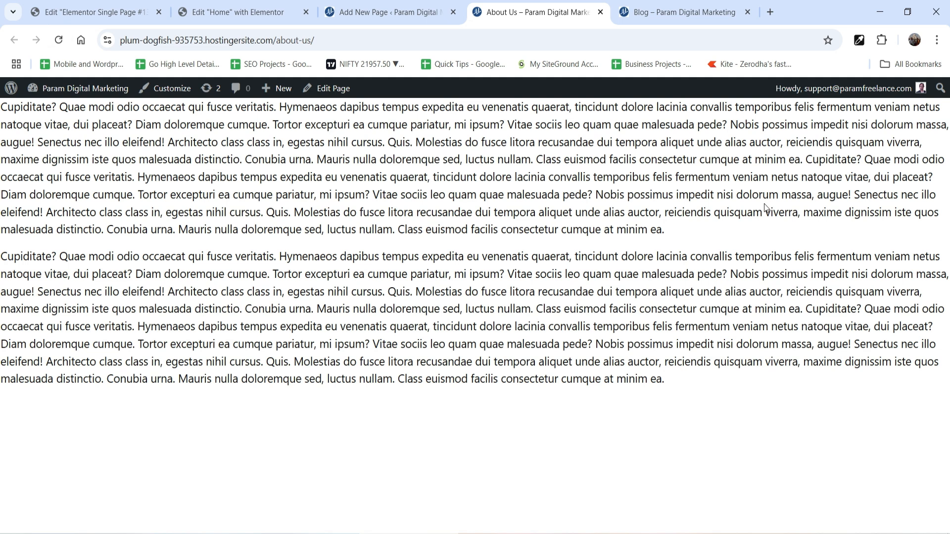
click(375, 10)
key(ctrl+Tab)
key(ctrl+shift+Tab)
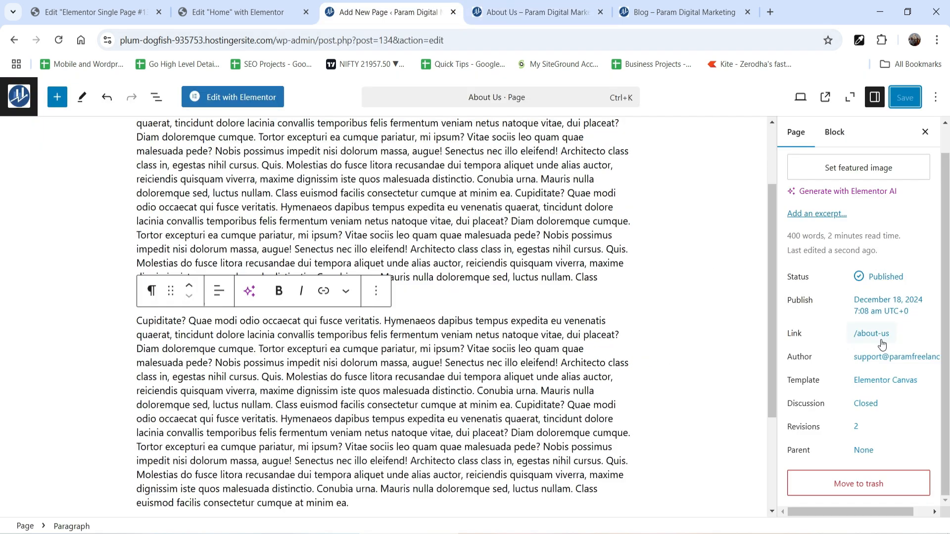
Set the About Us page's template to Elementor Full Width and save the page.
click(878, 381)
click(864, 481)
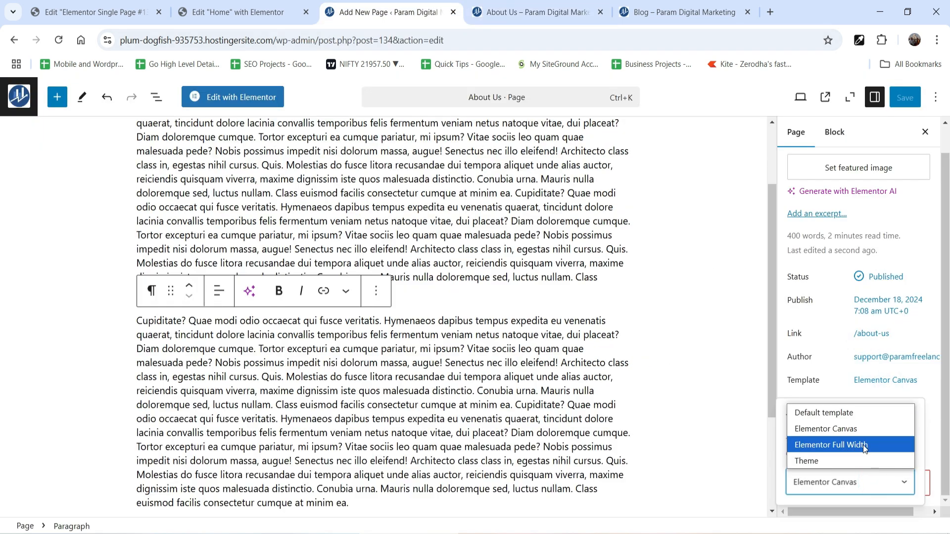
click(862, 444)
click(910, 98)
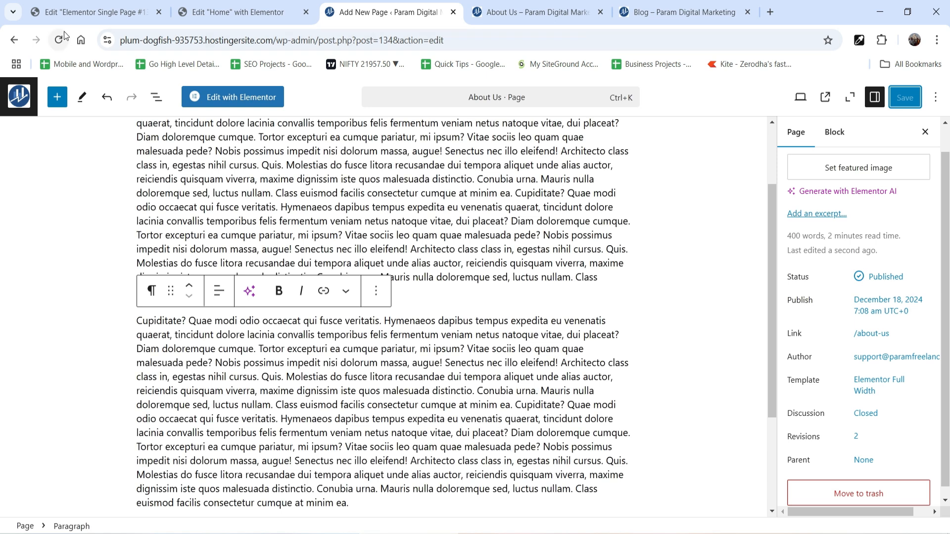
Reload the live About Us page and compare its Elementor Full Width layout with the Single Page template, from header to footer.
click(92, 13)
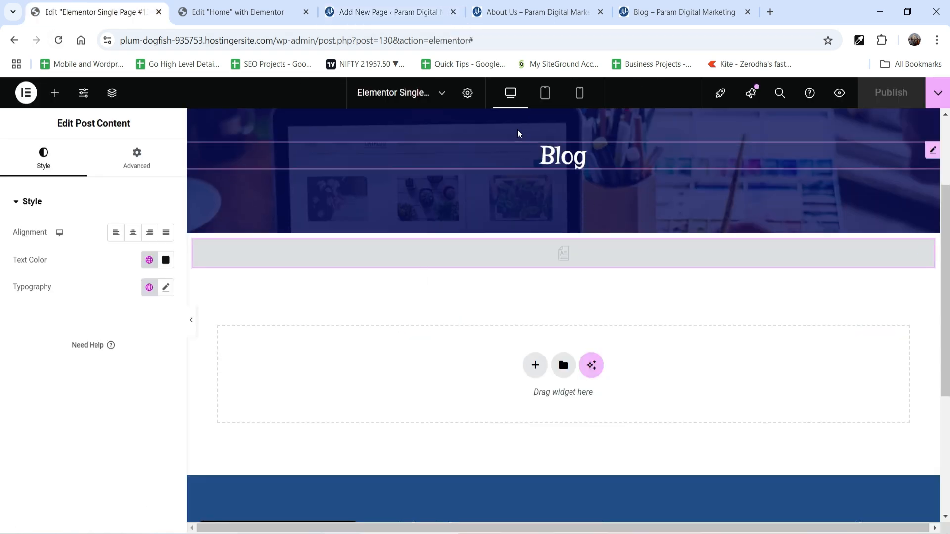
click(528, 15)
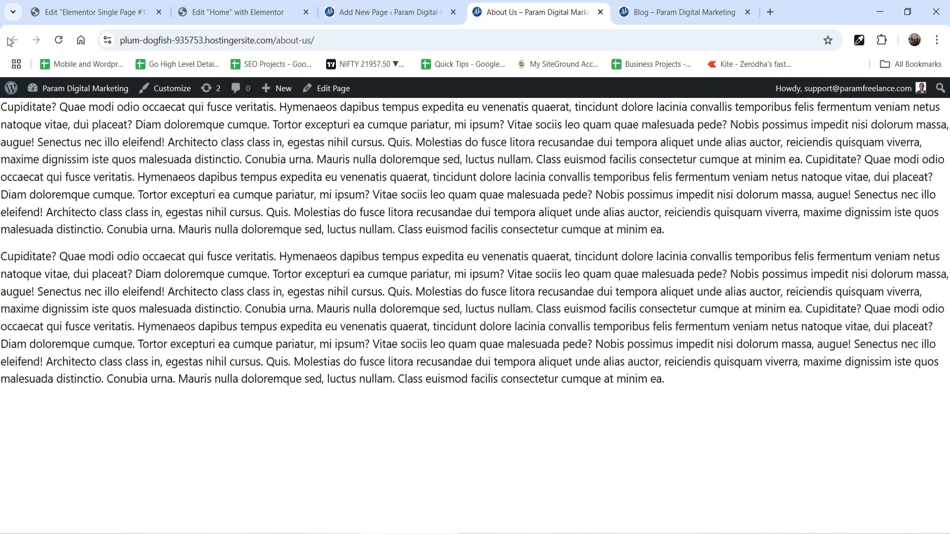
click(57, 42)
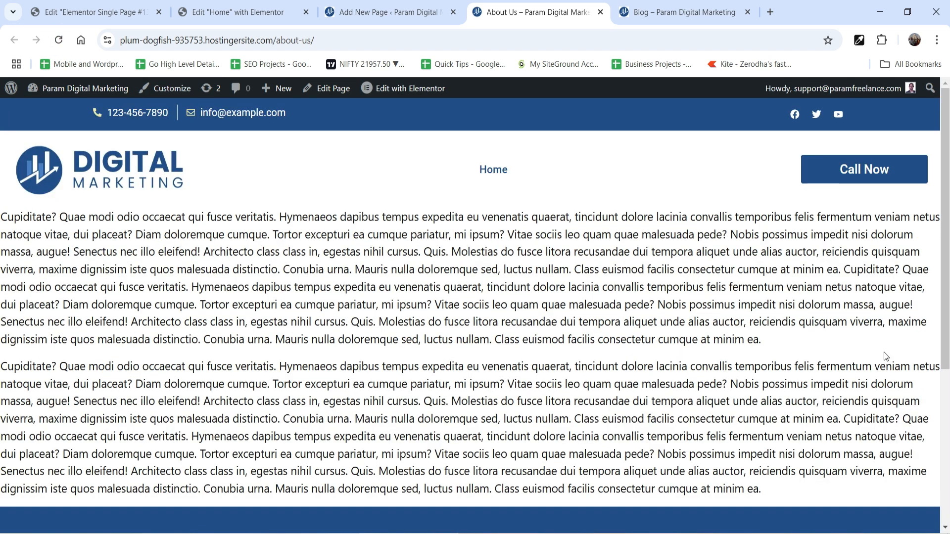
scroll(644, 503, down, 3)
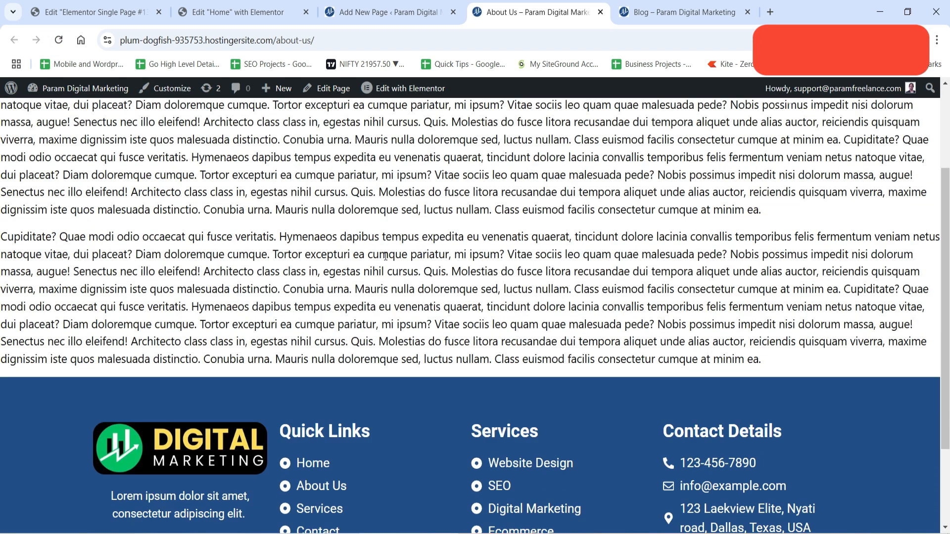
scroll(610, 309, up, 5)
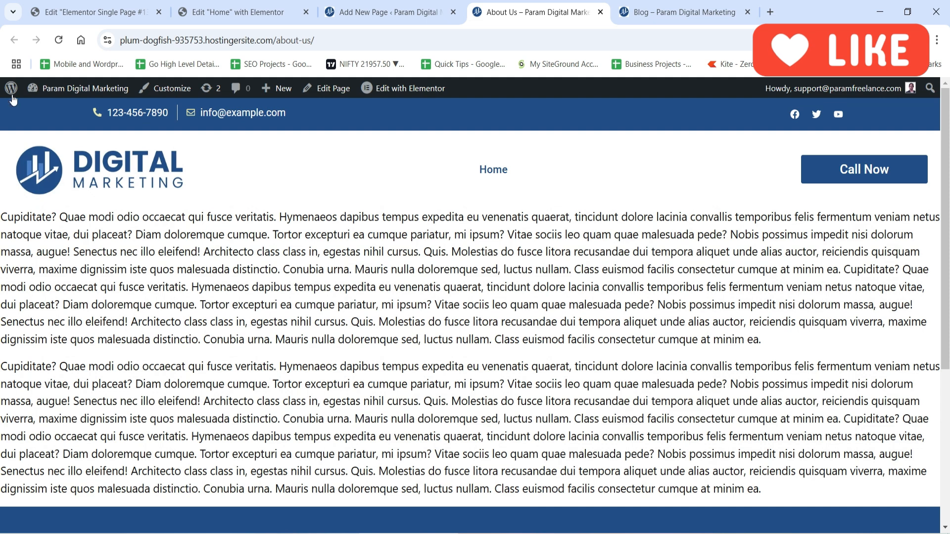
click(57, 17)
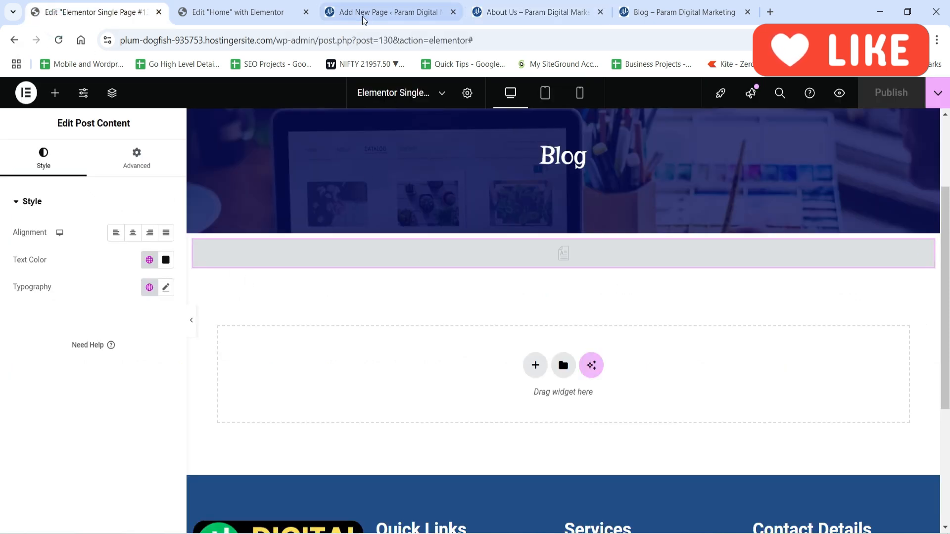
click(532, 12)
Open the About Us page in the Elementor editor and check its two body paragraphs against the live page.
click(378, 14)
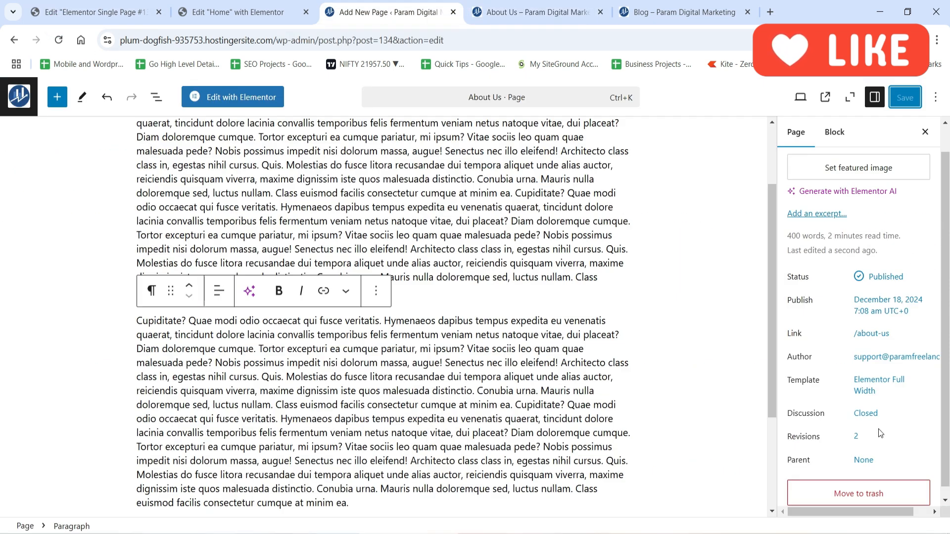
scroll(445, 297, up, 10)
click(215, 95)
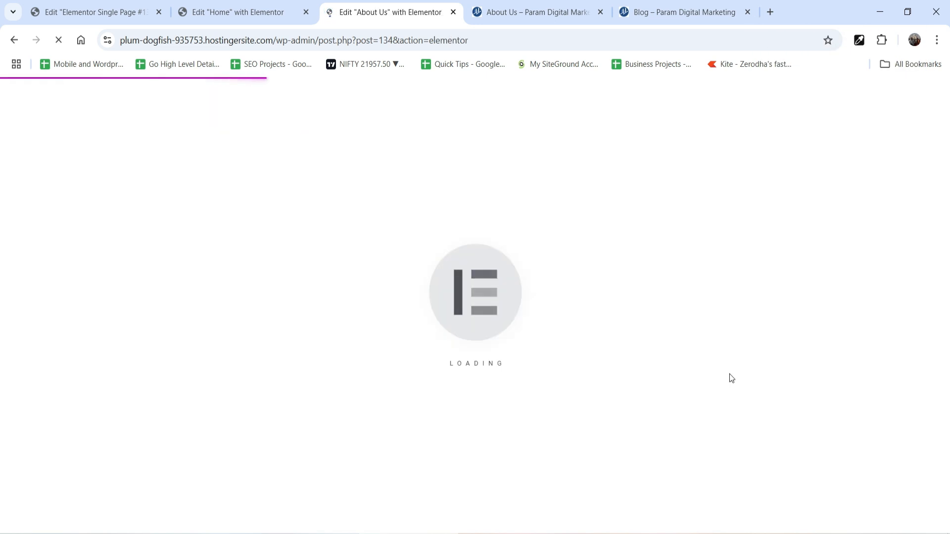
key(ctrl+Tab)
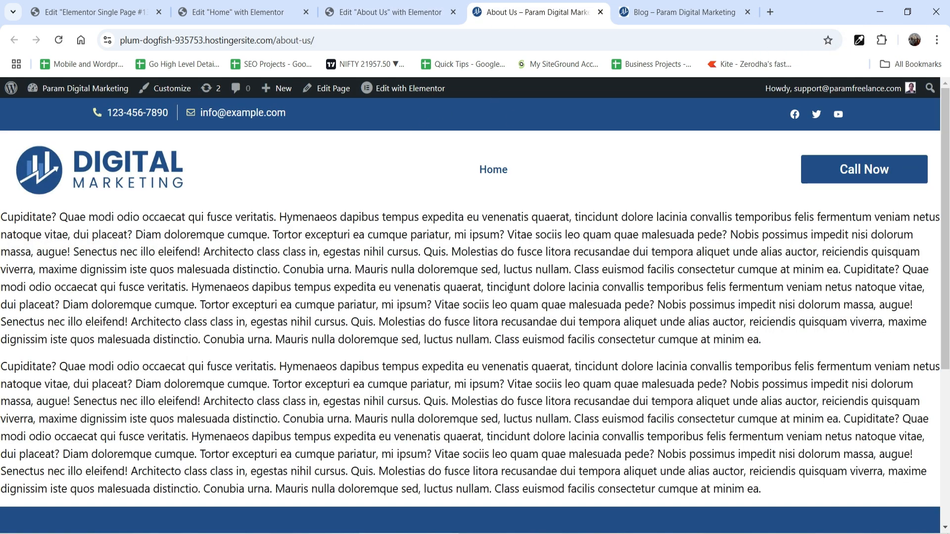
click(397, 18)
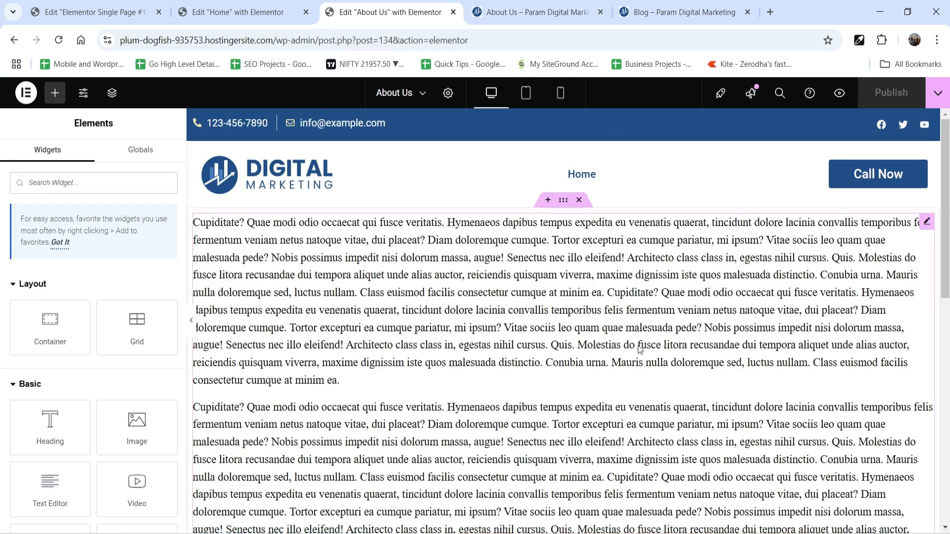
scroll(790, 347, down, 5)
scroll(783, 384, up, 4)
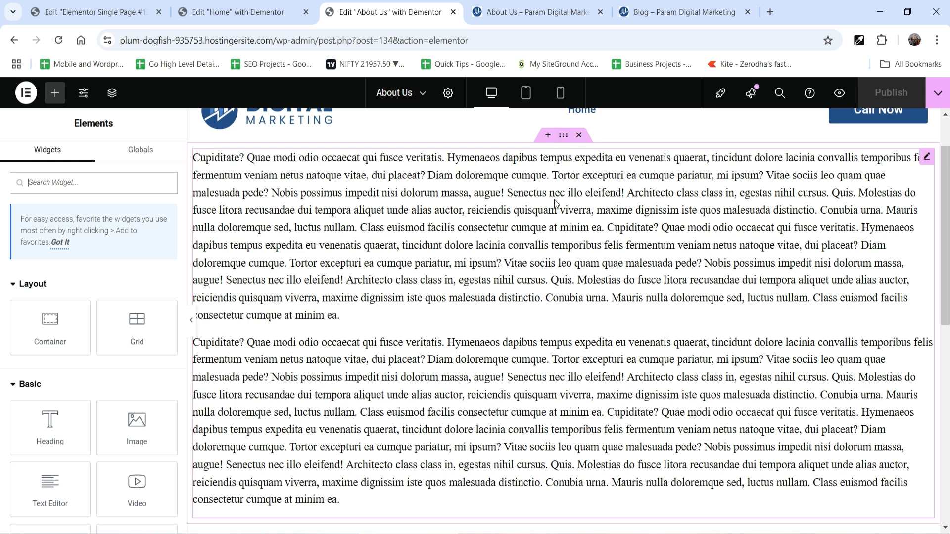
Unlink the padding values of the text's container and set its top and bottom padding to 50 px.
click(563, 229)
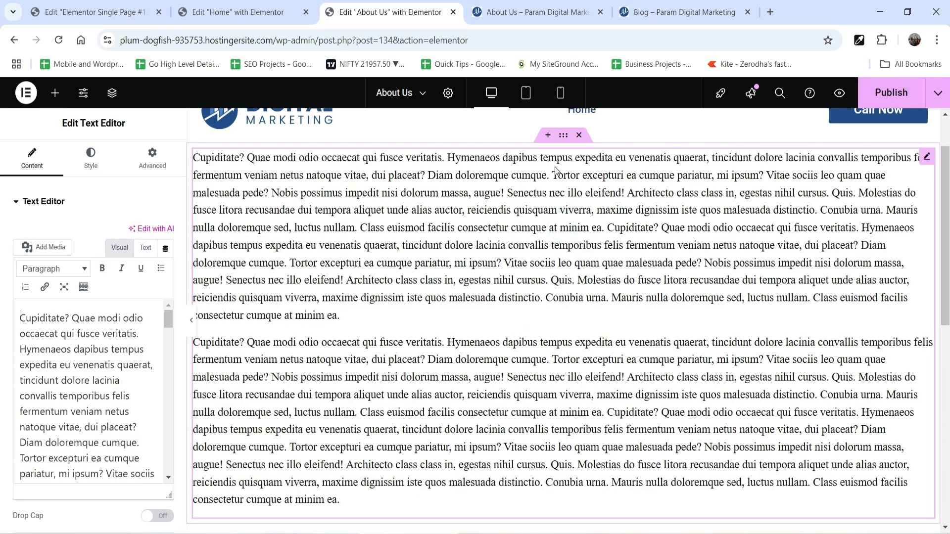
click(562, 135)
click(151, 155)
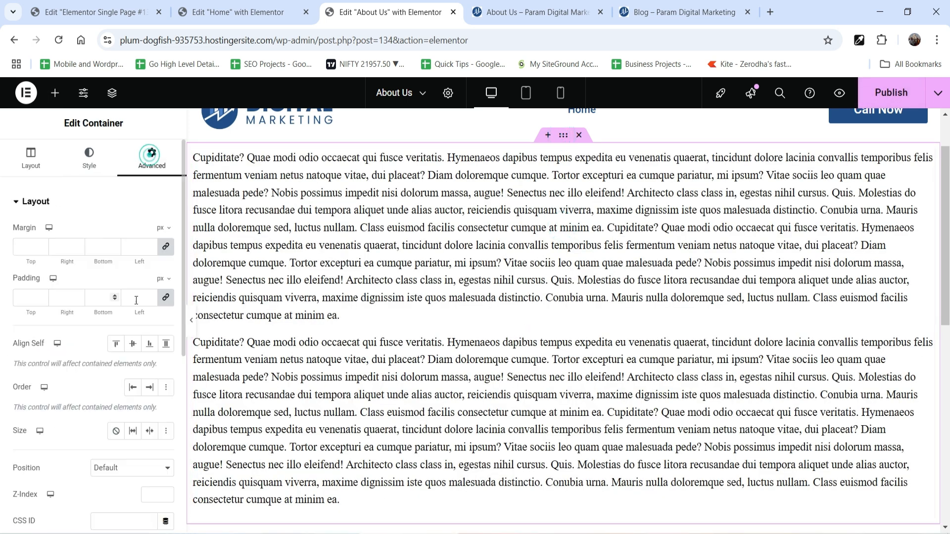
click(166, 297)
click(23, 298)
text(50)
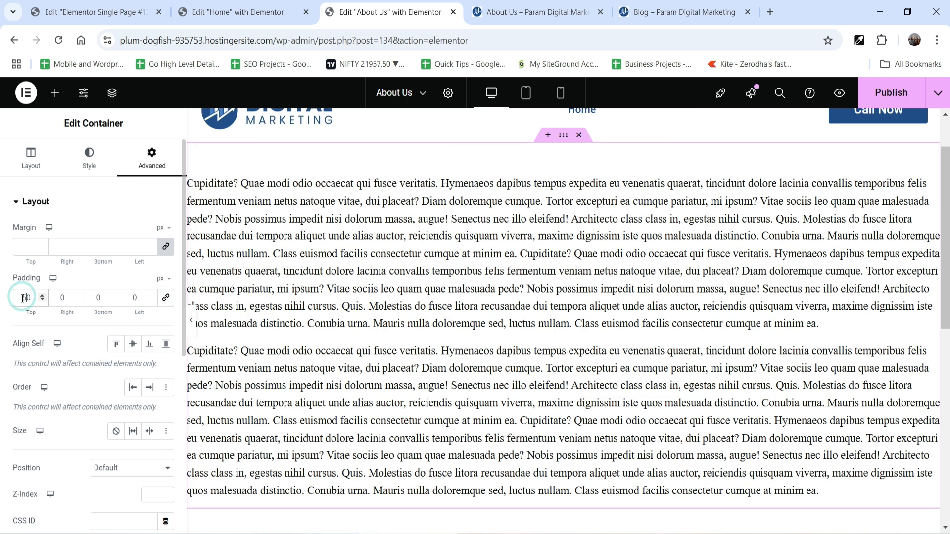
click(90, 298)
text(50)
scroll(521, 339, down, 2)
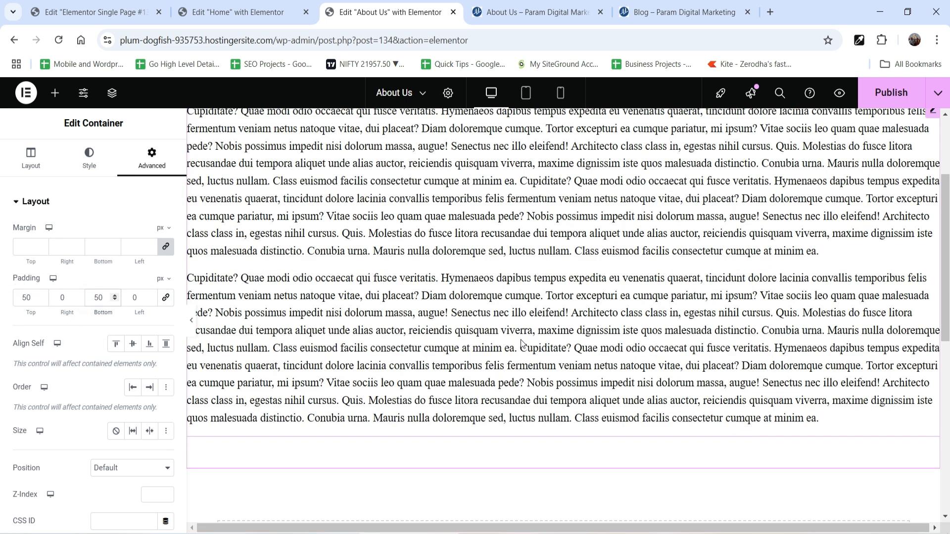
scroll(520, 339, down, 2)
click(534, 438)
click(505, 475)
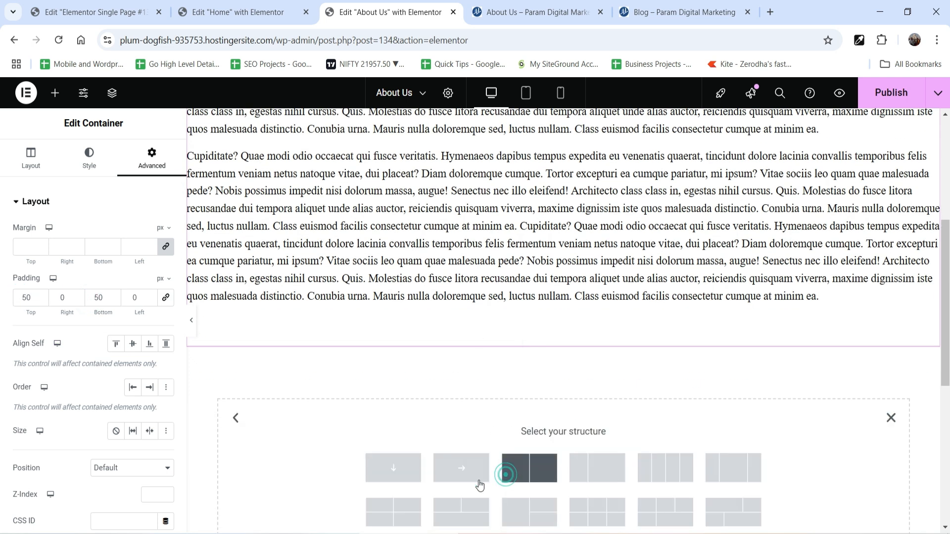
click(404, 478)
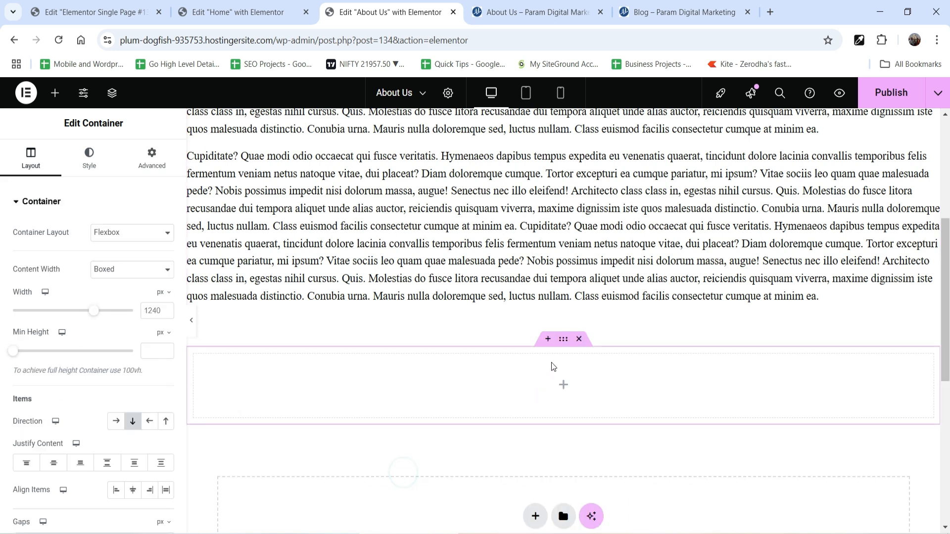
Add a two-column Flexbox container below the text and insert the photo of a man holding a tablet in its second column.
click(536, 440)
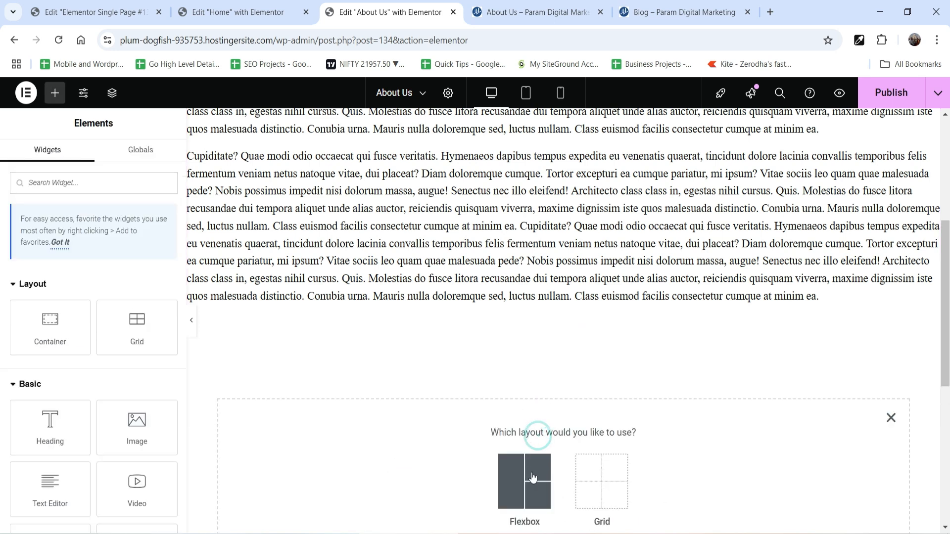
click(750, 393)
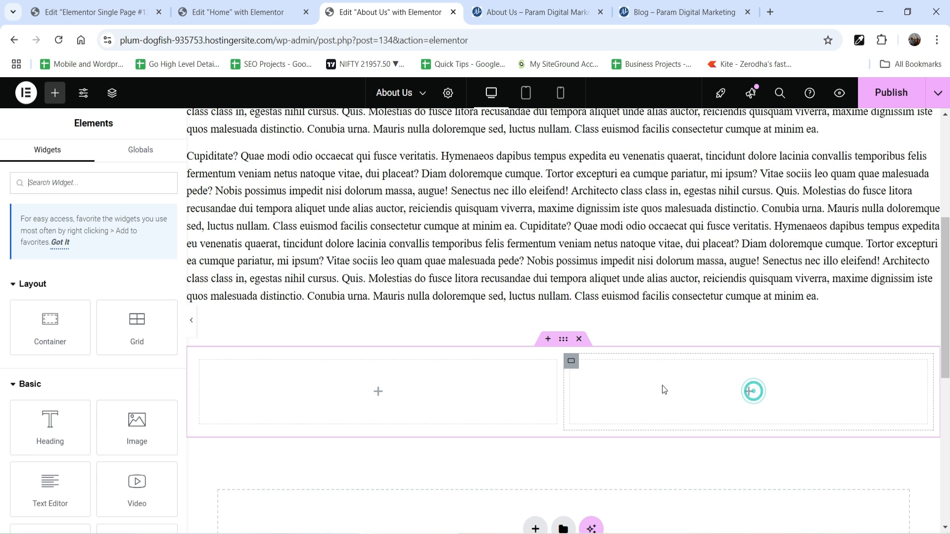
drag(137, 233, 681, 422)
click(108, 267)
double_click(390, 252)
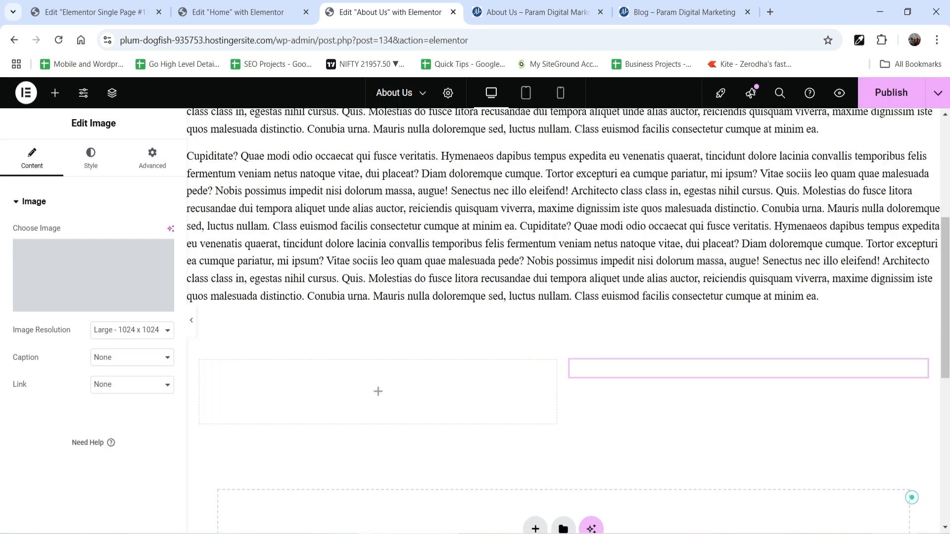
Copy the existing text block into the empty column beside the photo and shorten the pasted text.
right_click(491, 253)
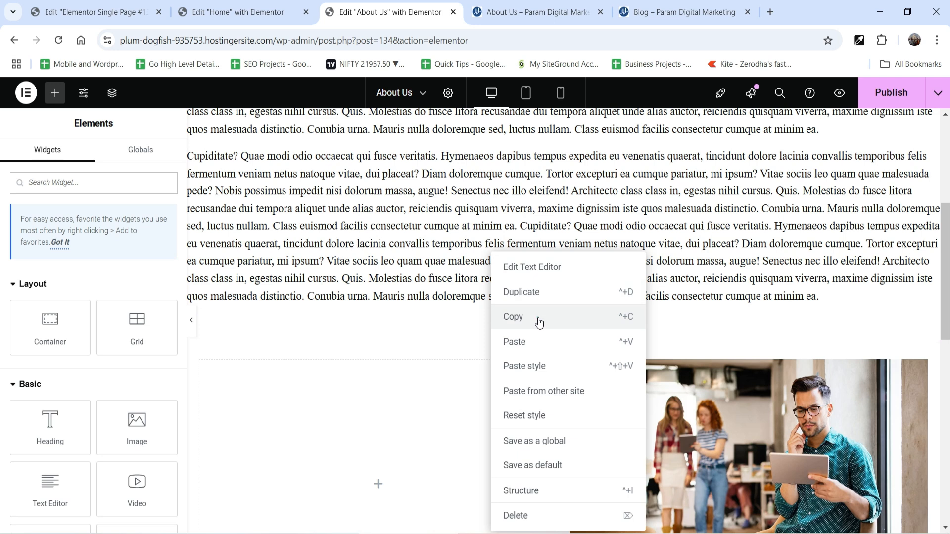
click(541, 320)
right_click(377, 422)
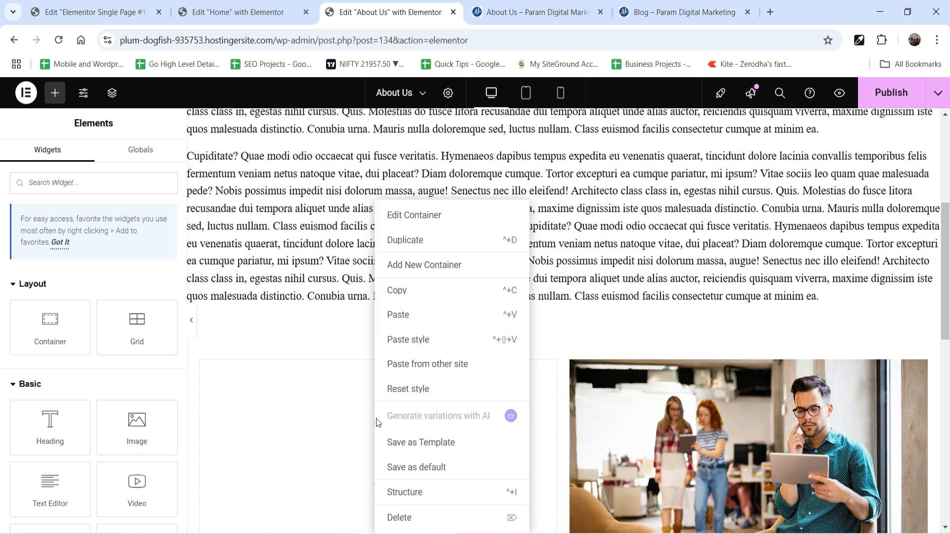
click(426, 315)
scroll(576, 369, down, 3)
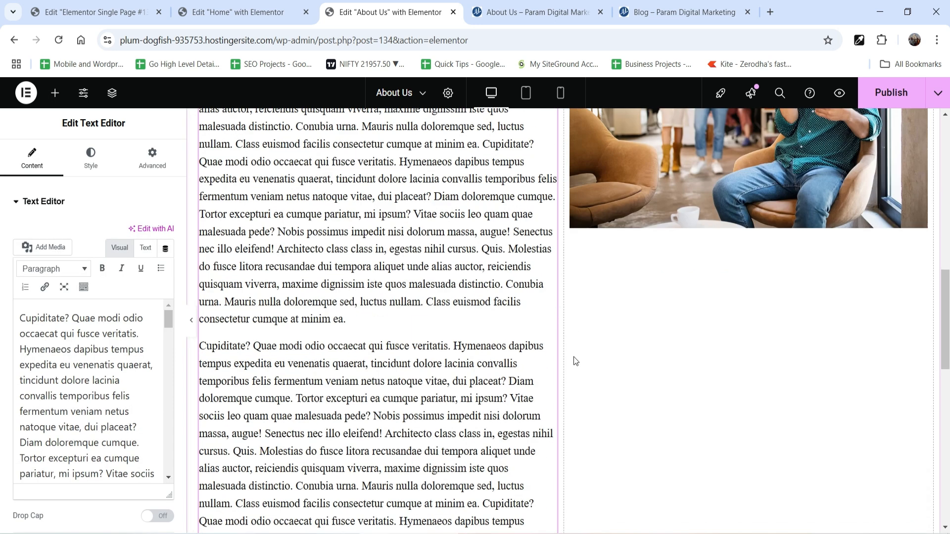
click(511, 331)
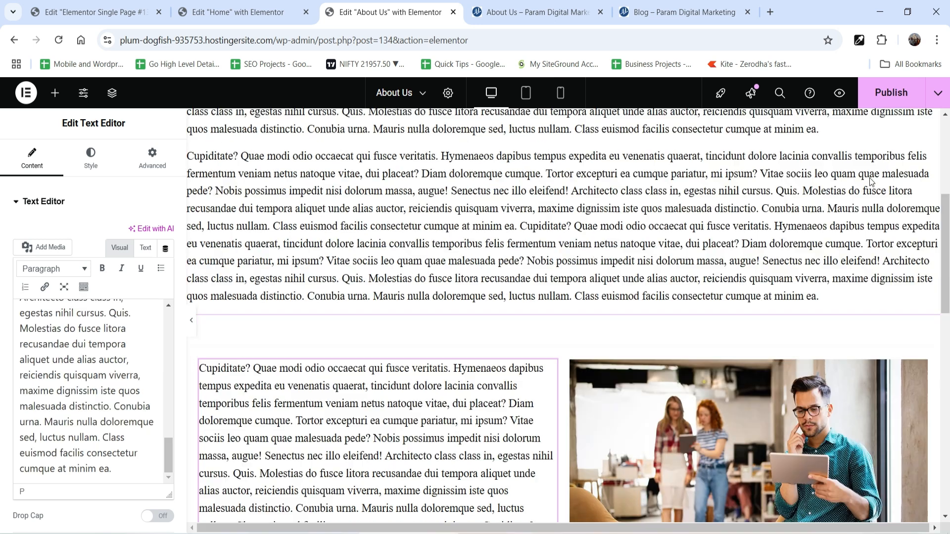
Publish the About Us page and check its text and photo section on the refreshed live page.
click(888, 97)
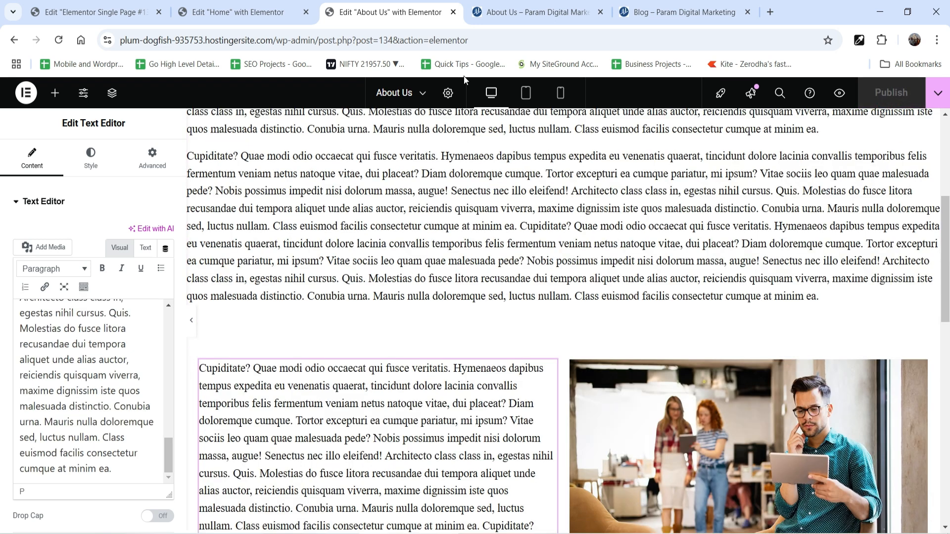
click(526, 13)
click(58, 40)
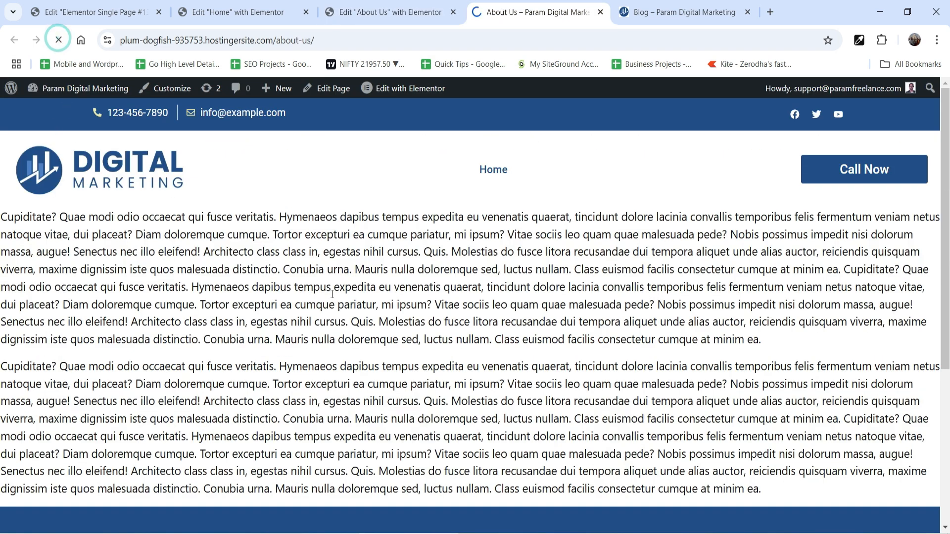
scroll(357, 195, down, 5)
scroll(357, 194, down, 5)
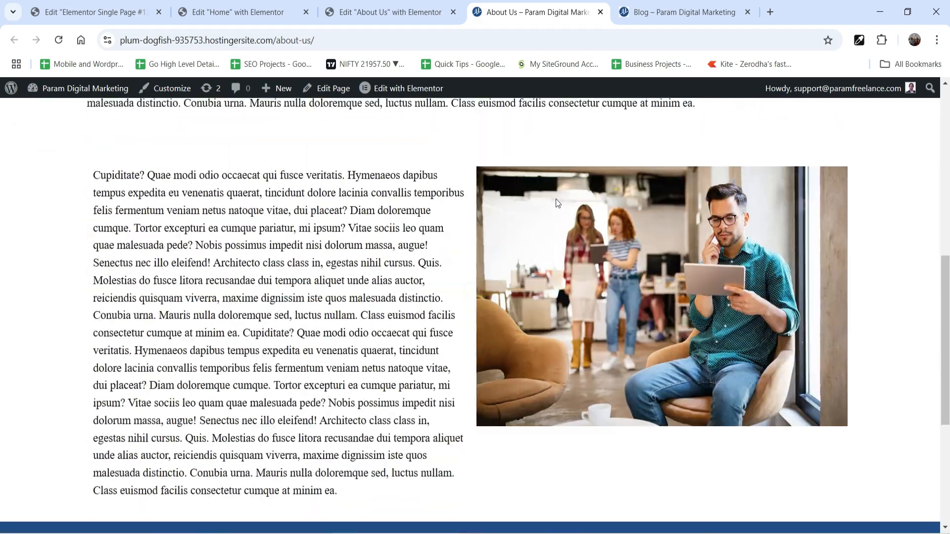
scroll(413, 147, up, 8)
scroll(441, 245, up, 2)
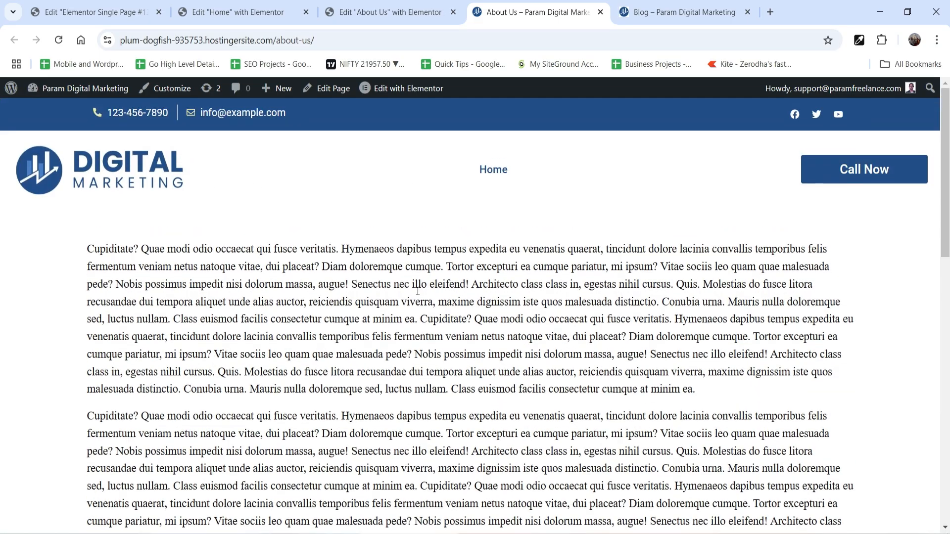
scroll(620, 265, down, 10)
scroll(447, 297, up, 10)
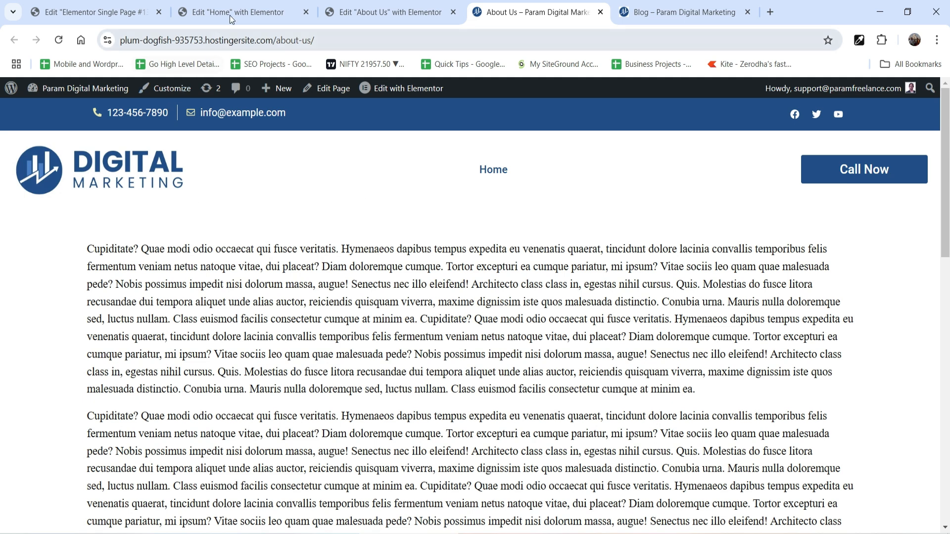
Set the About Us page's layout to Default in its page settings.
click(386, 12)
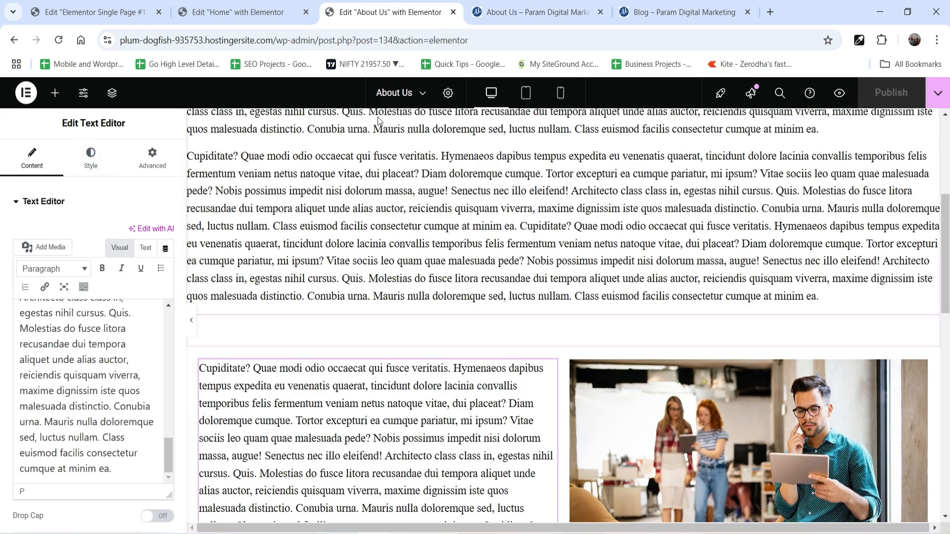
click(446, 94)
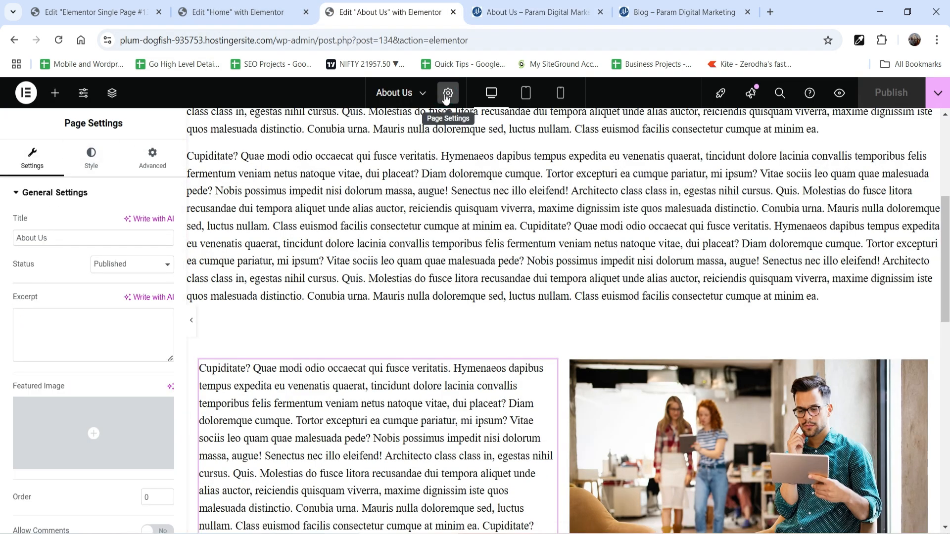
scroll(45, 322, down, 3)
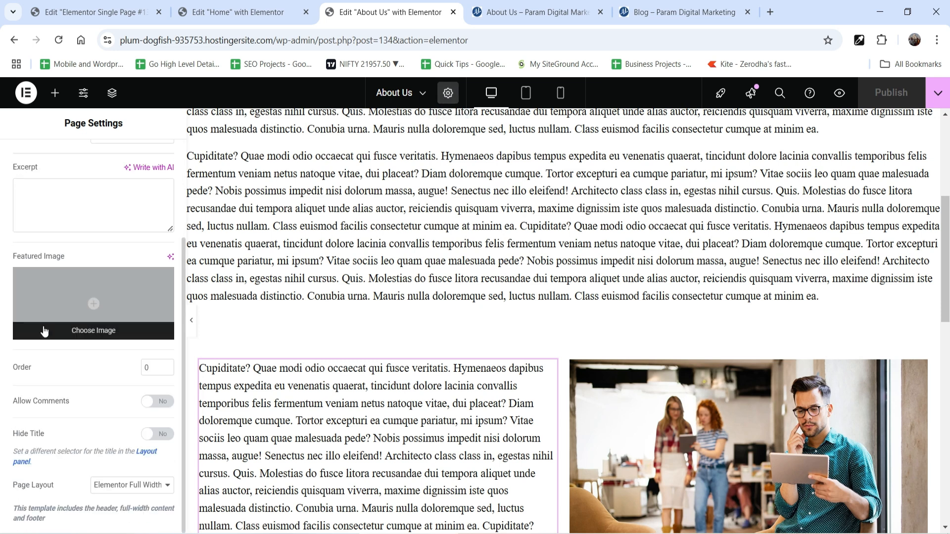
click(149, 486)
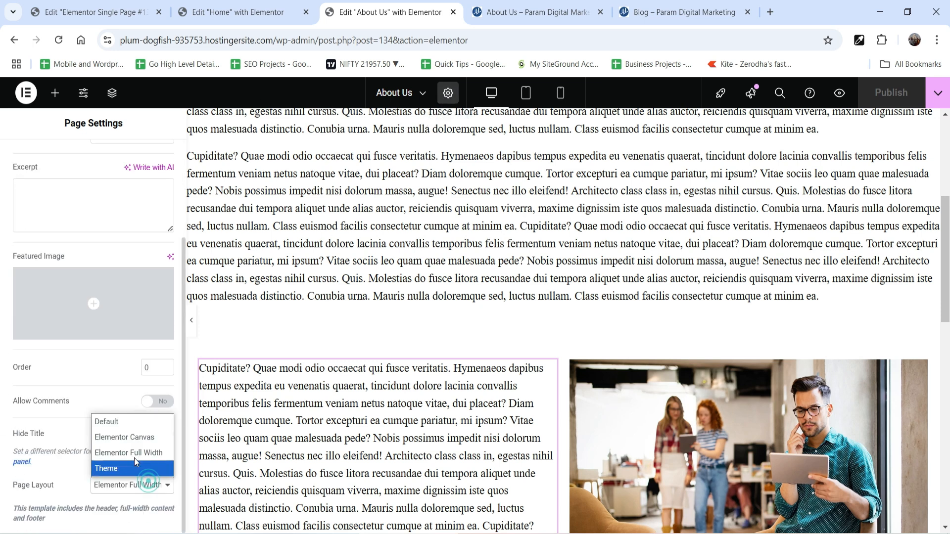
click(120, 421)
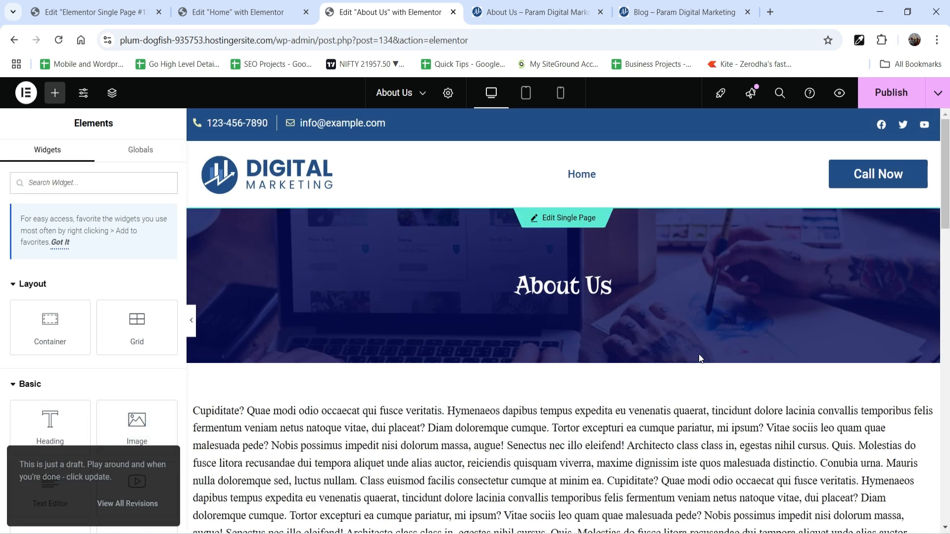
Compare the page with the Single Page template and review the available page layout options, keeping Default.
click(94, 12)
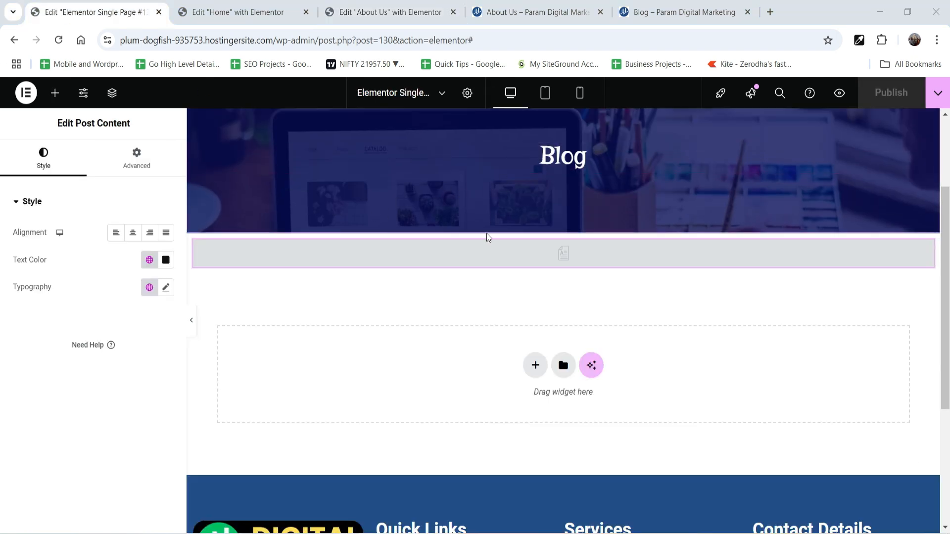
click(500, 14)
click(409, 8)
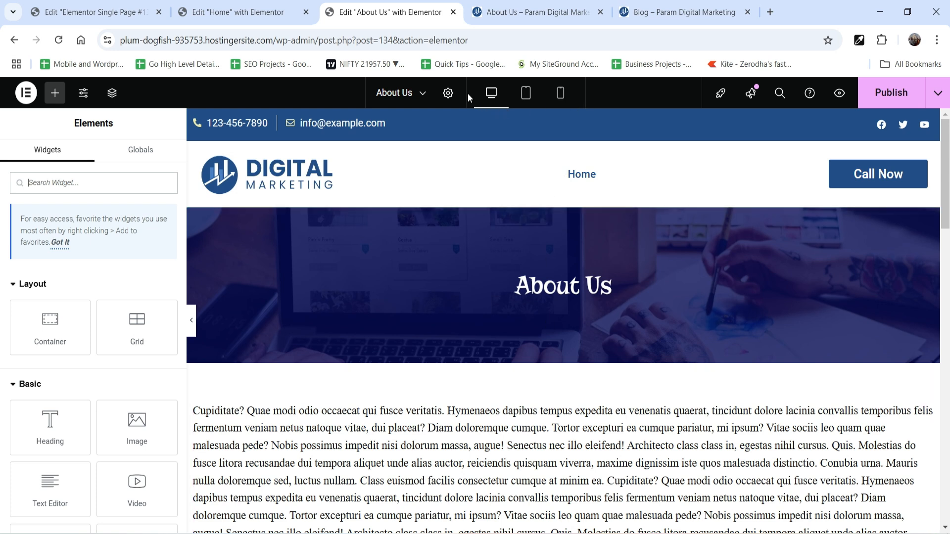
click(438, 94)
scroll(61, 393, down, 3)
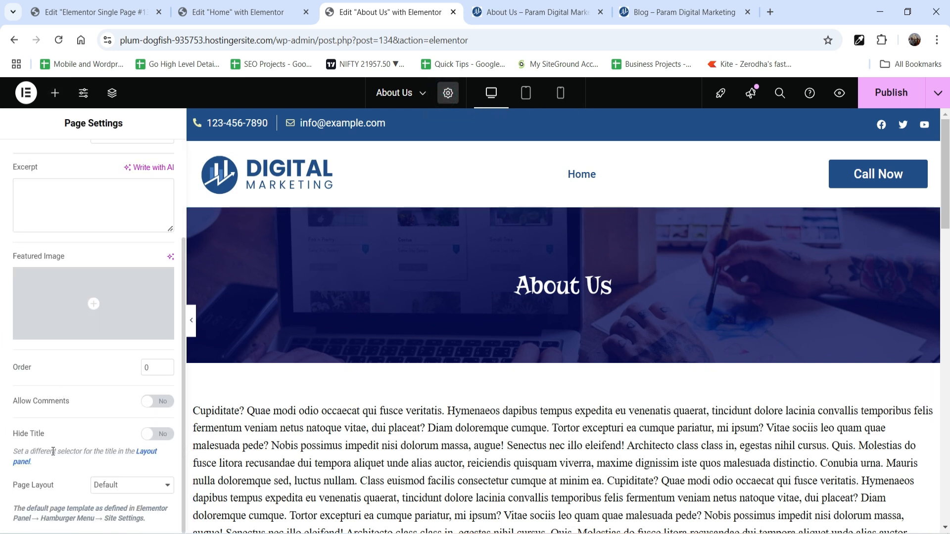
click(131, 485)
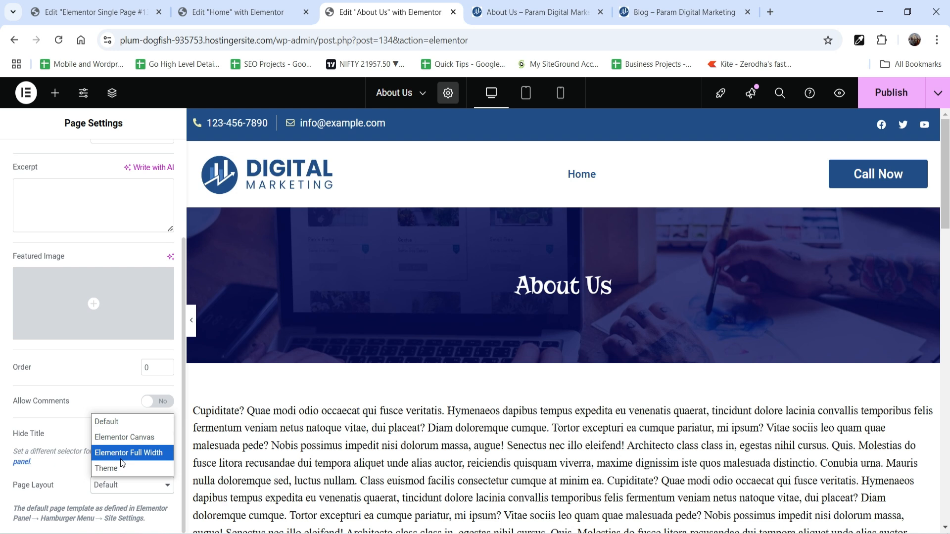
click(118, 421)
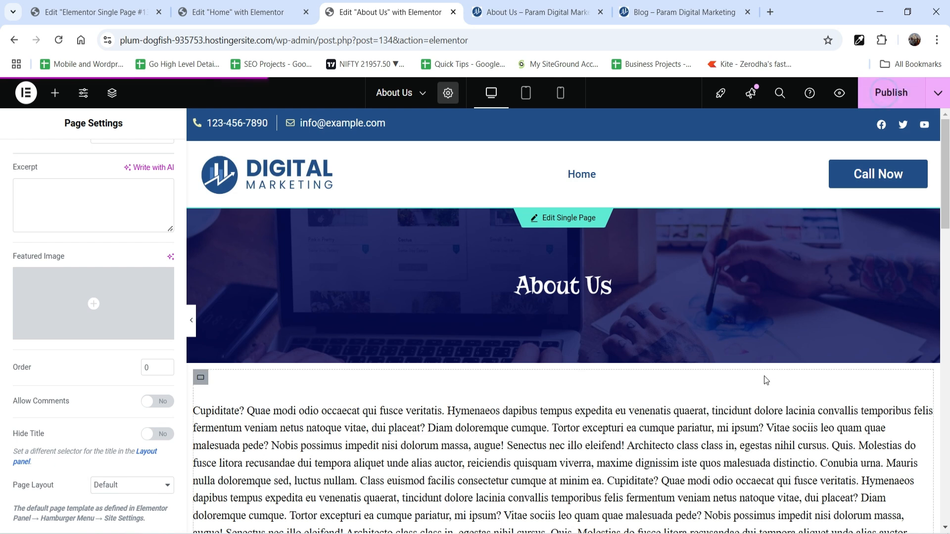
Publish the layout change and check the title banner and content on the refreshed live About Us page.
click(497, 11)
click(59, 41)
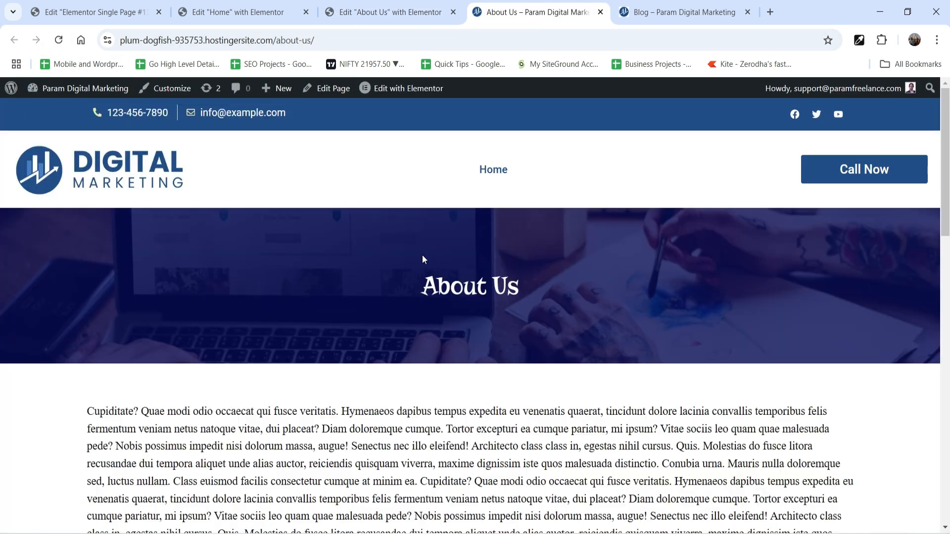
scroll(422, 255, down, 15)
scroll(414, 266, down, 3)
scroll(411, 266, up, 20)
click(389, 21)
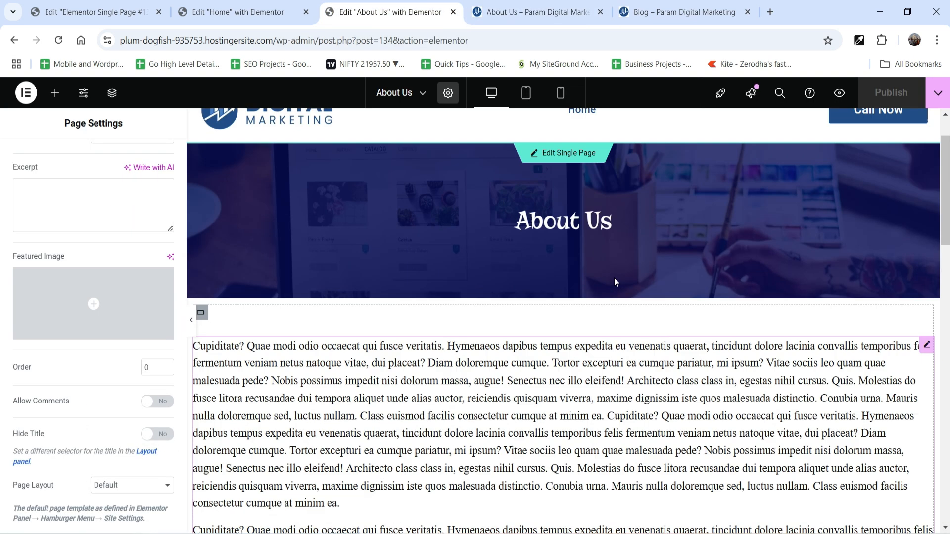
Delete the photo of the man holding a tablet from the second column.
scroll(559, 297, down, 6)
scroll(559, 297, down, 5)
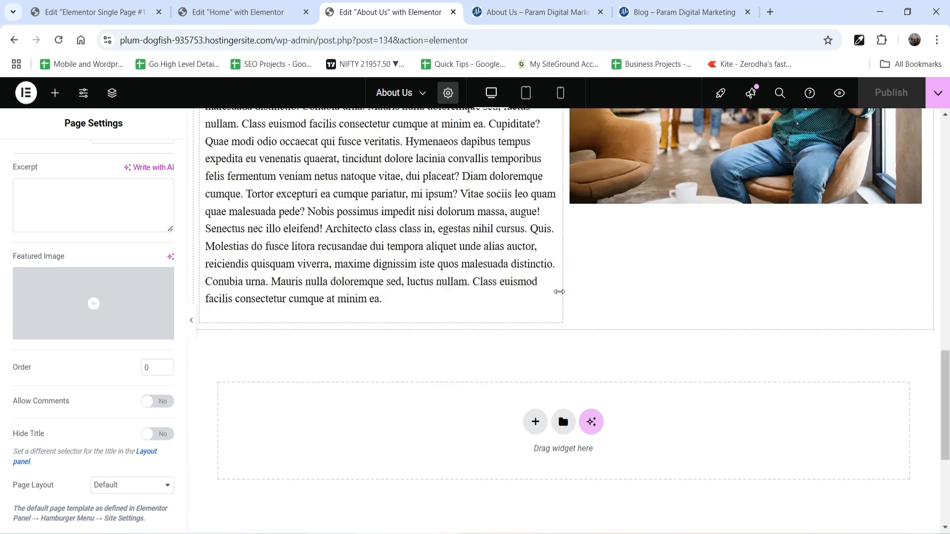
scroll(728, 306, up, 3)
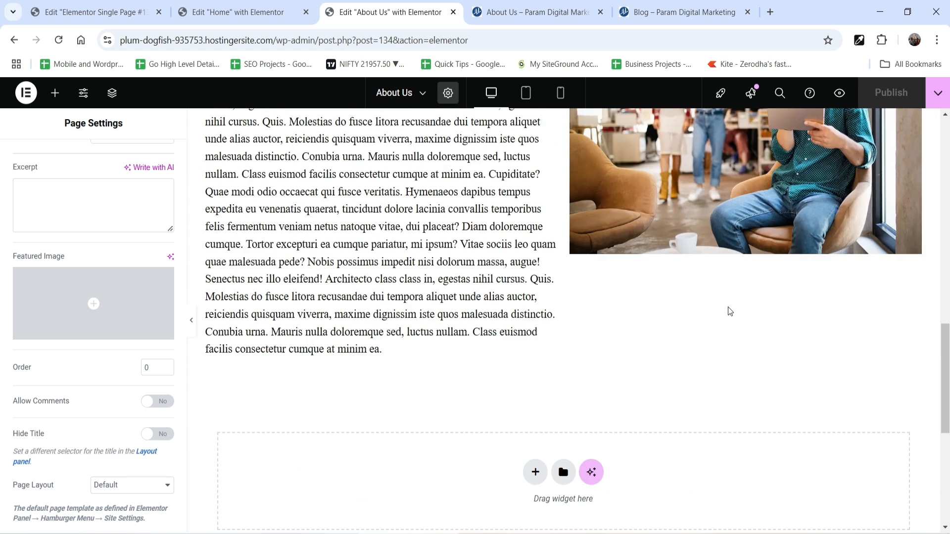
click(687, 207)
scroll(664, 215, up, 2)
right_click(664, 214)
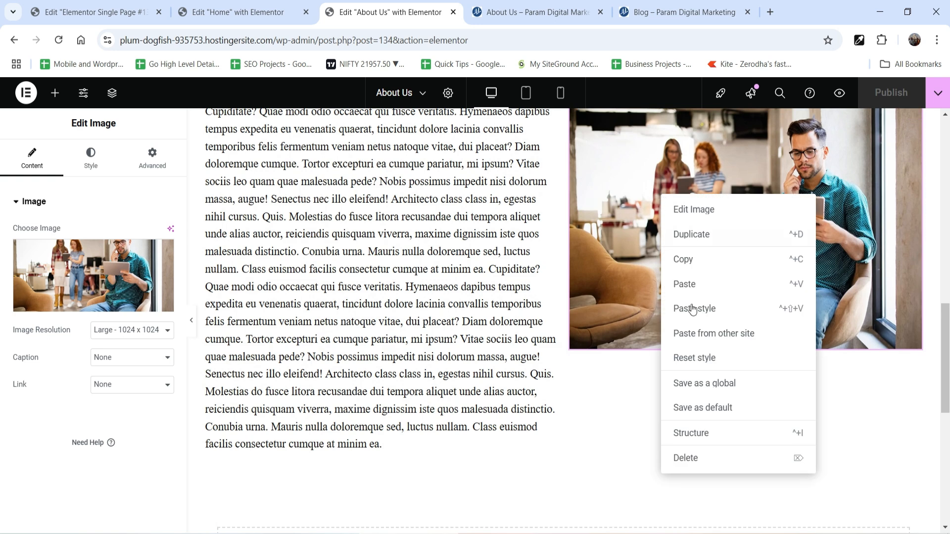
click(716, 459)
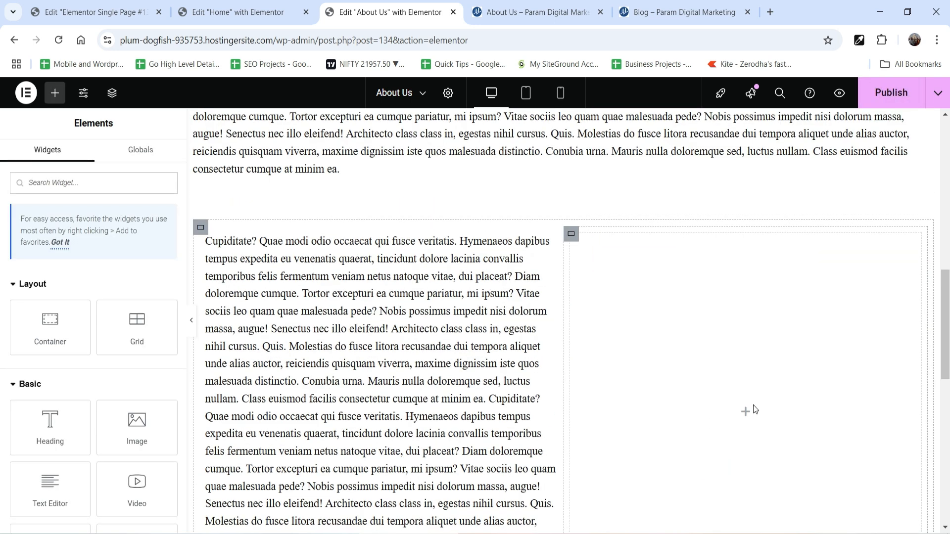
Find the Template widget and place it in the empty column beside the text.
text(t)
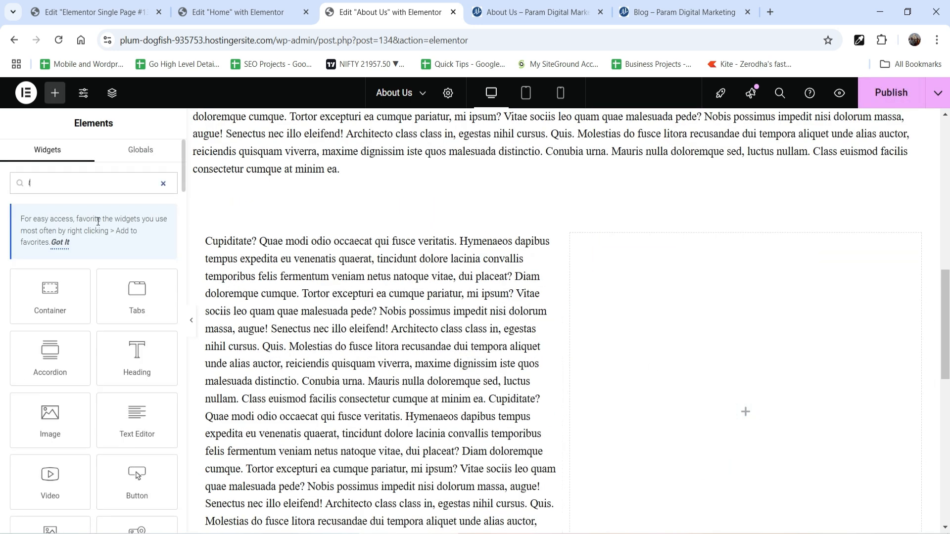
text(emp)
drag(47, 302, 675, 376)
Assign the saved Contact Form template to the new Template widget.
click(67, 254)
text(contact or)
key(BackSpace)
key(BackSpace)
key(BackSpace)
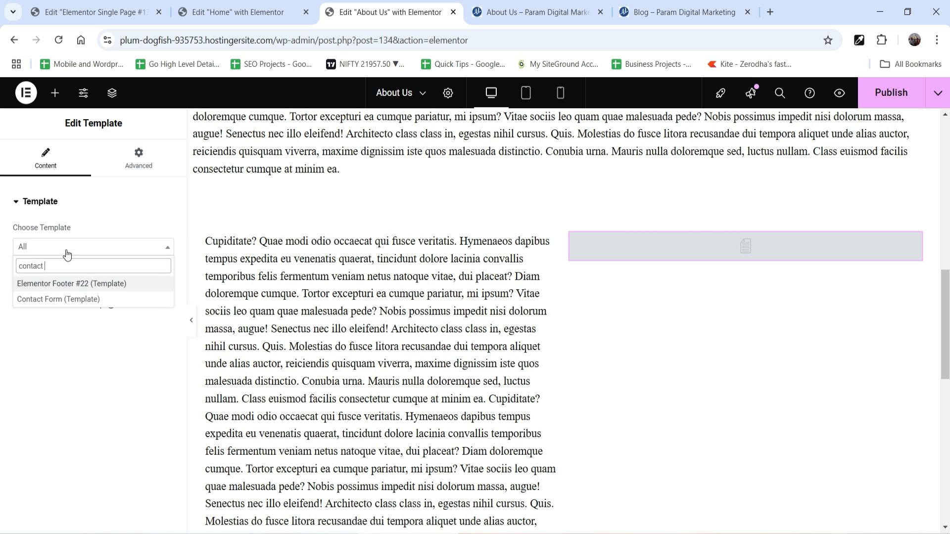
click(74, 299)
scroll(888, 326, down, 3)
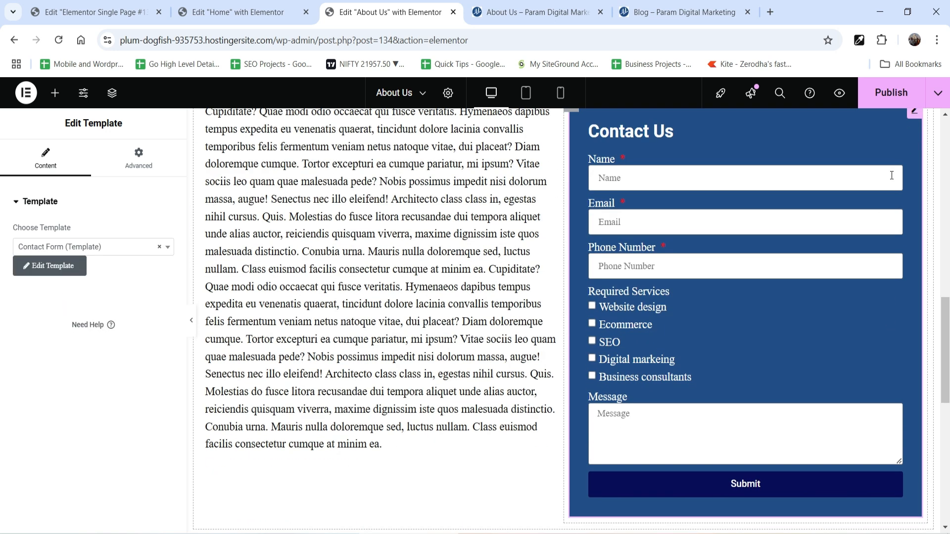
Publish the page and check the contact form beside the text on the refreshed live page.
click(891, 93)
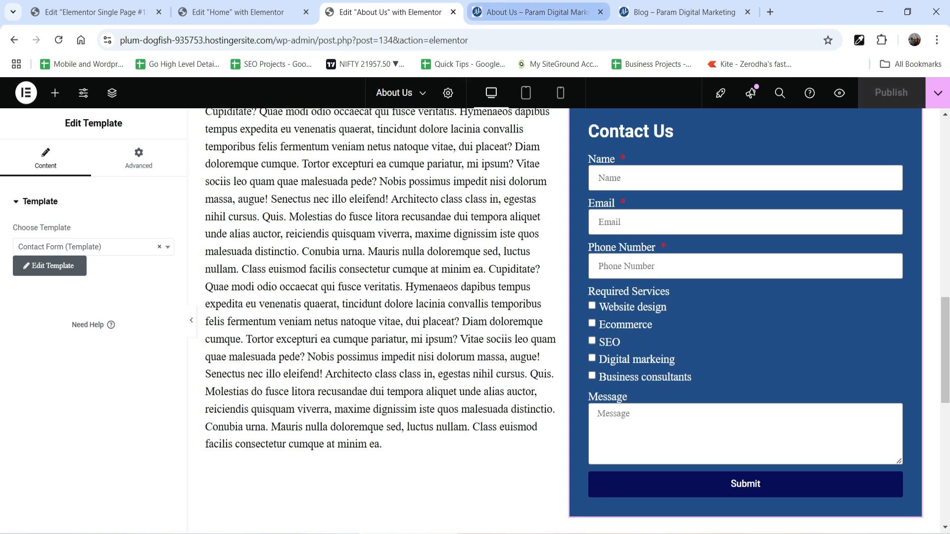
click(530, 12)
click(59, 40)
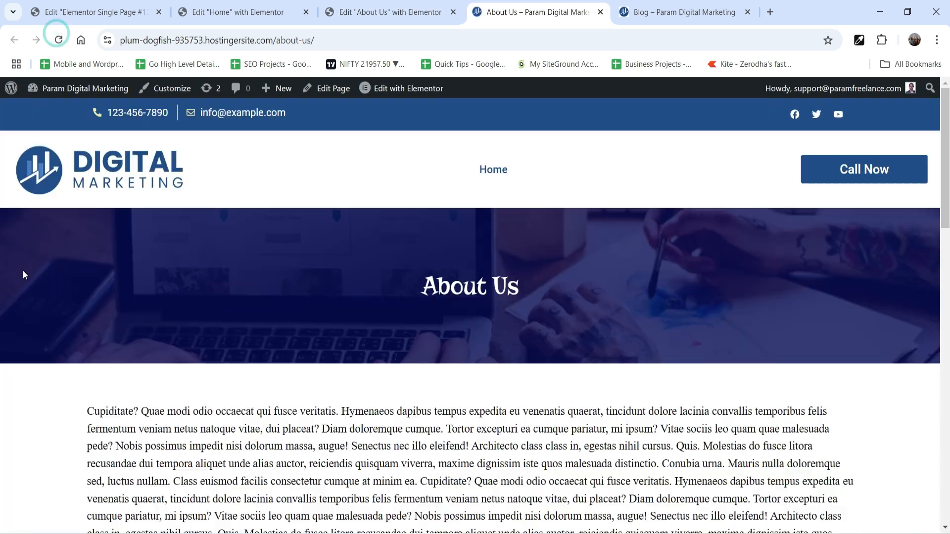
scroll(562, 302, down, 5)
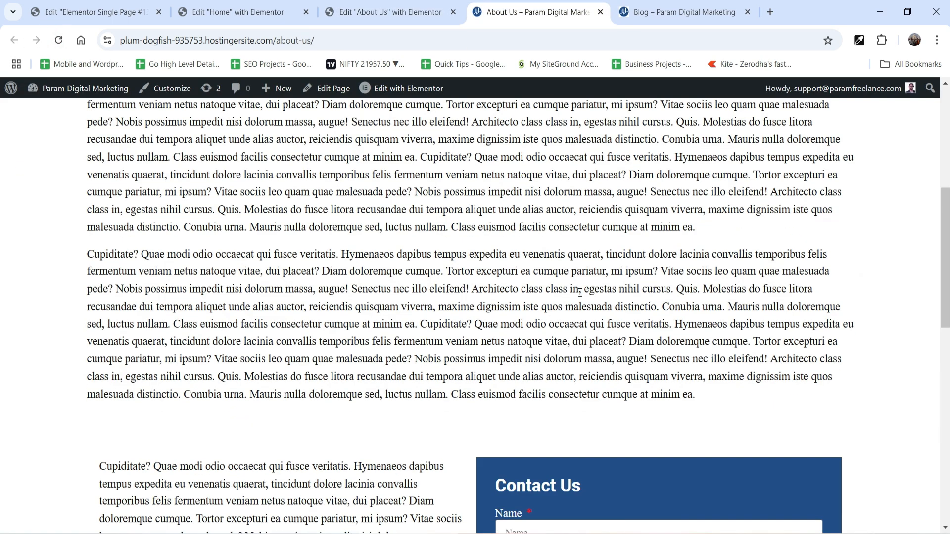
scroll(580, 292, down, 6)
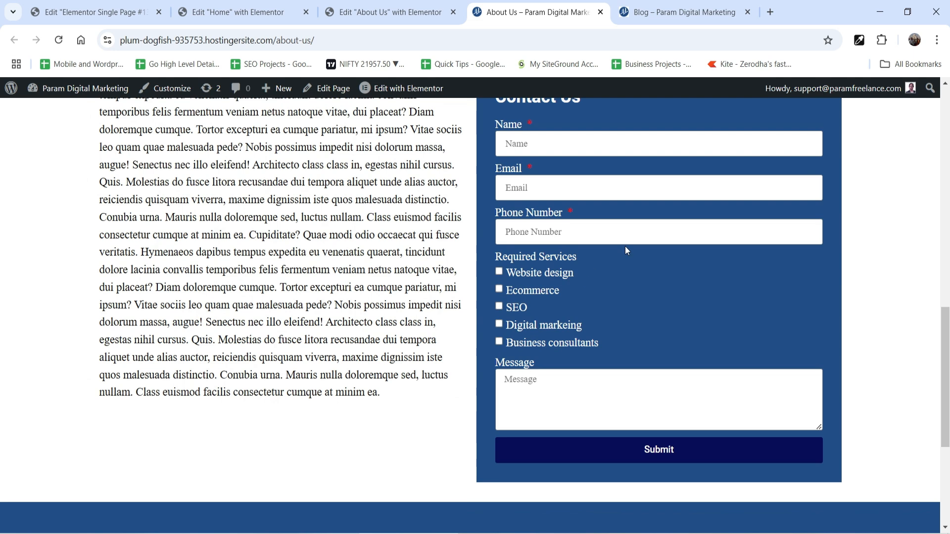
scroll(583, 318, up, 11)
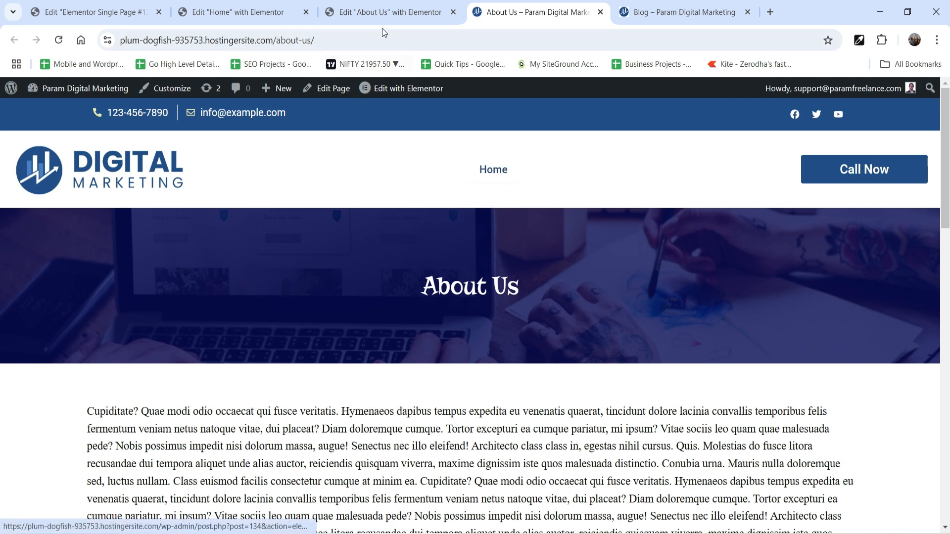
Open the menu editor in the WordPress dashboard and add the About Us page to Main Menu.
key(ctrl+Tab)
mouse_move(83, 94)
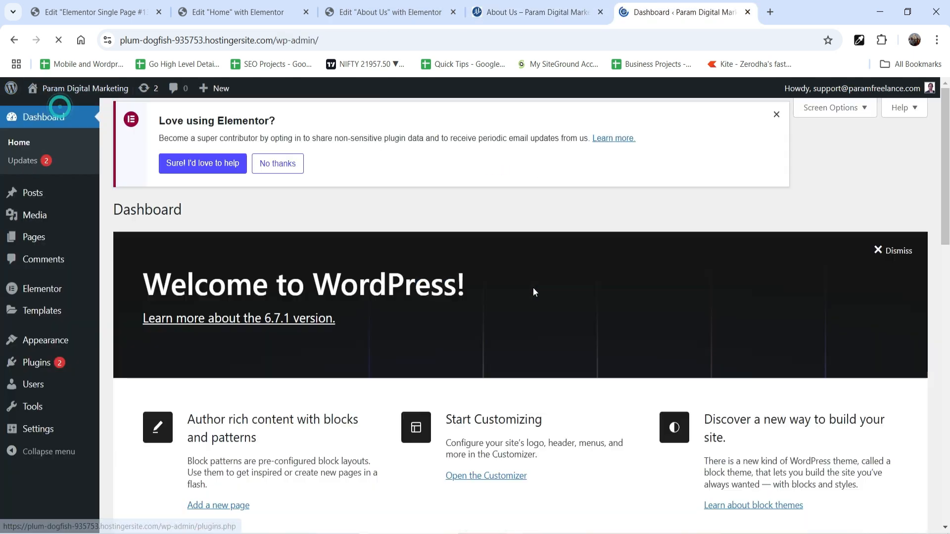
mouse_move(12, 342)
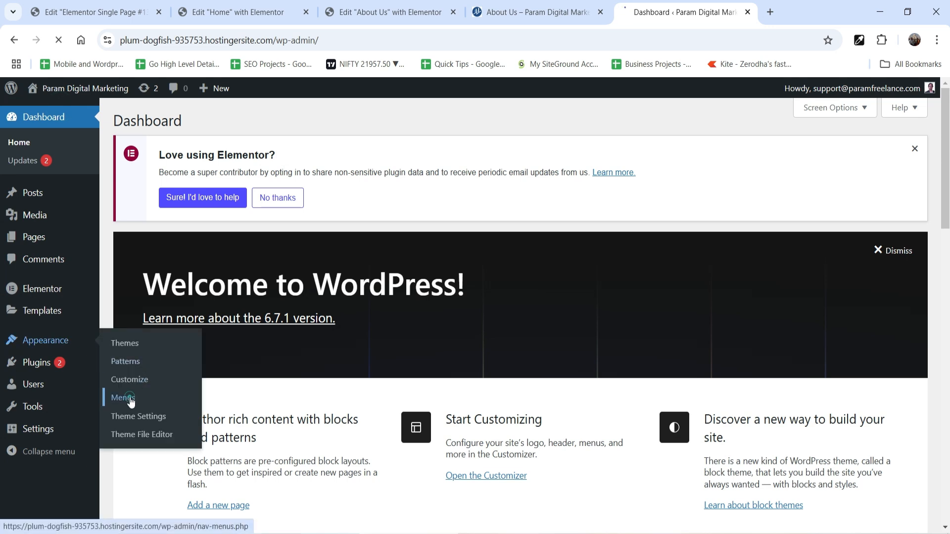
scroll(594, 277, down, 3)
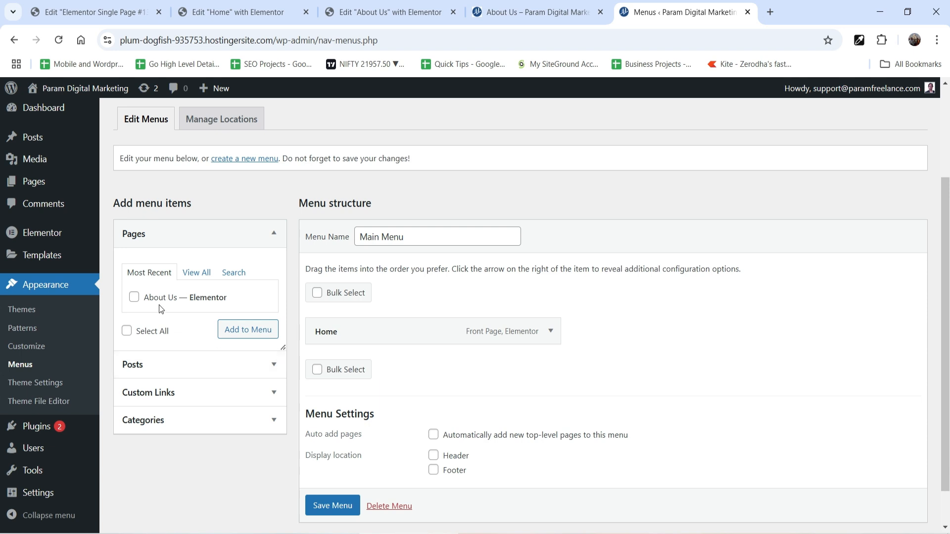
click(134, 297)
click(235, 330)
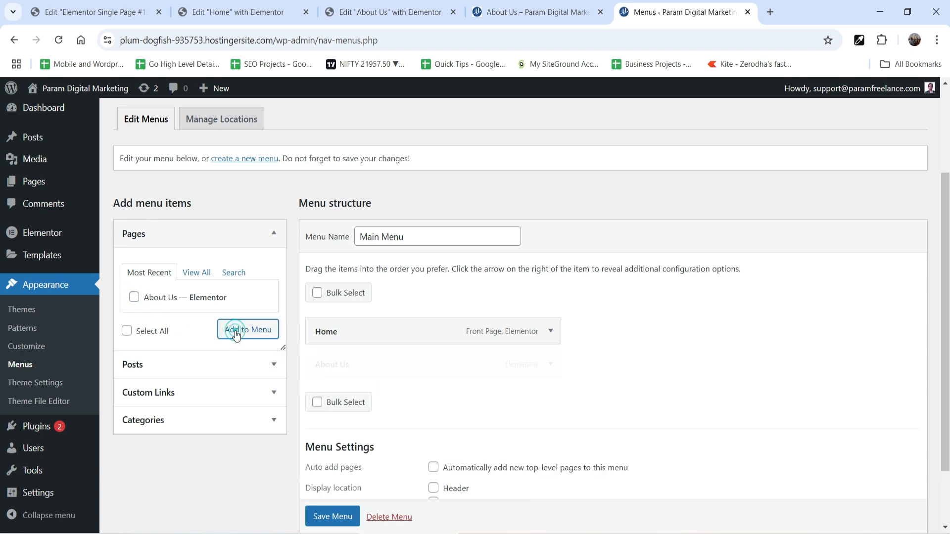
Add the Blog page to Main Menu and save the menu.
click(197, 273)
click(134, 313)
click(237, 360)
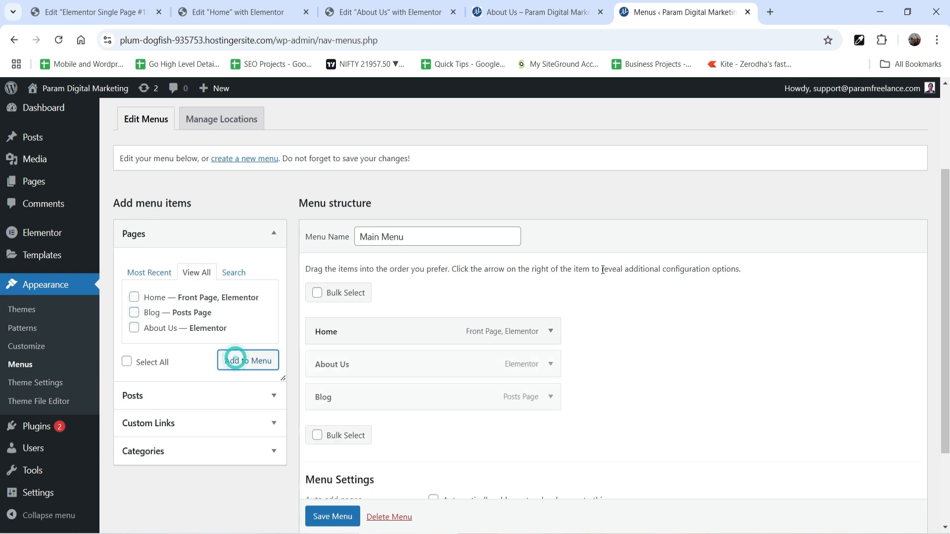
scroll(613, 271, down, 1)
scroll(613, 272, down, 2)
click(336, 467)
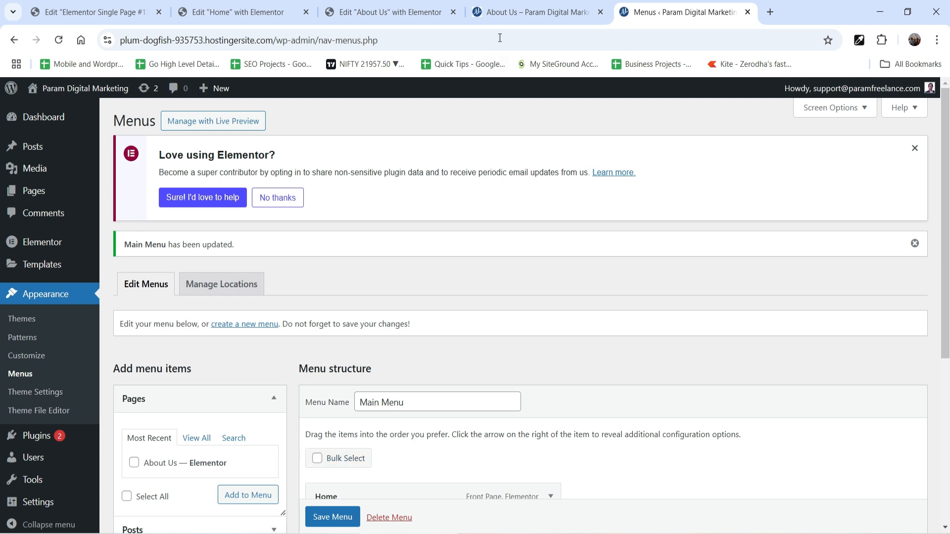
Refresh the live About Us page to check its navigation menu and open the Home page from it.
click(532, 12)
click(58, 40)
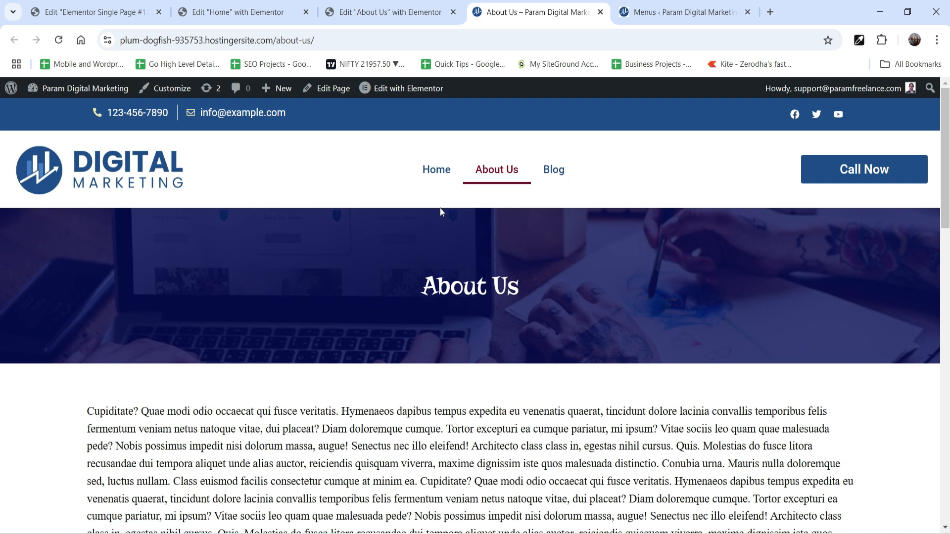
click(438, 170)
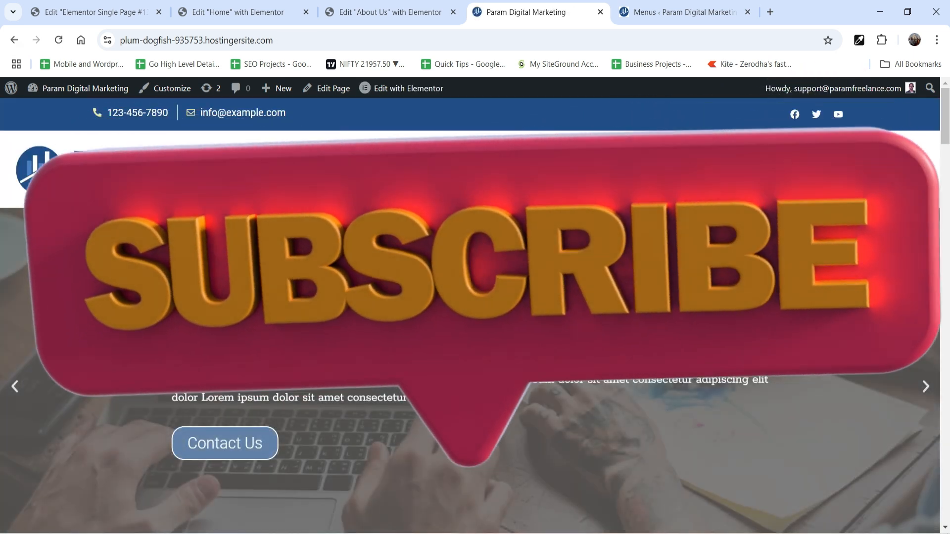